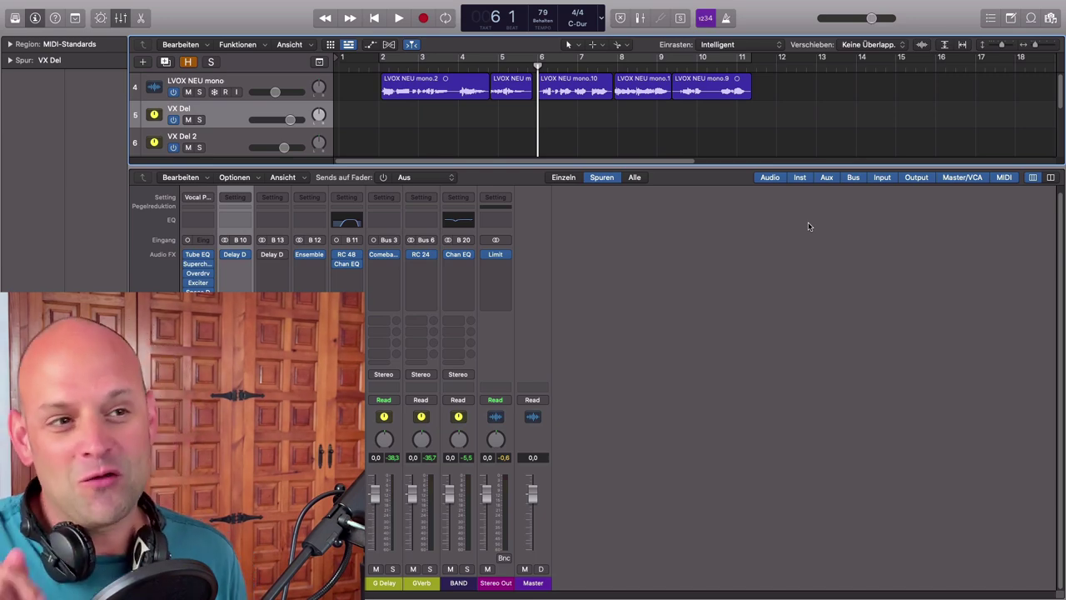
Audition the full mix with all vocal effects active and enable the cycle range over the lead vocal regions.
key(space)
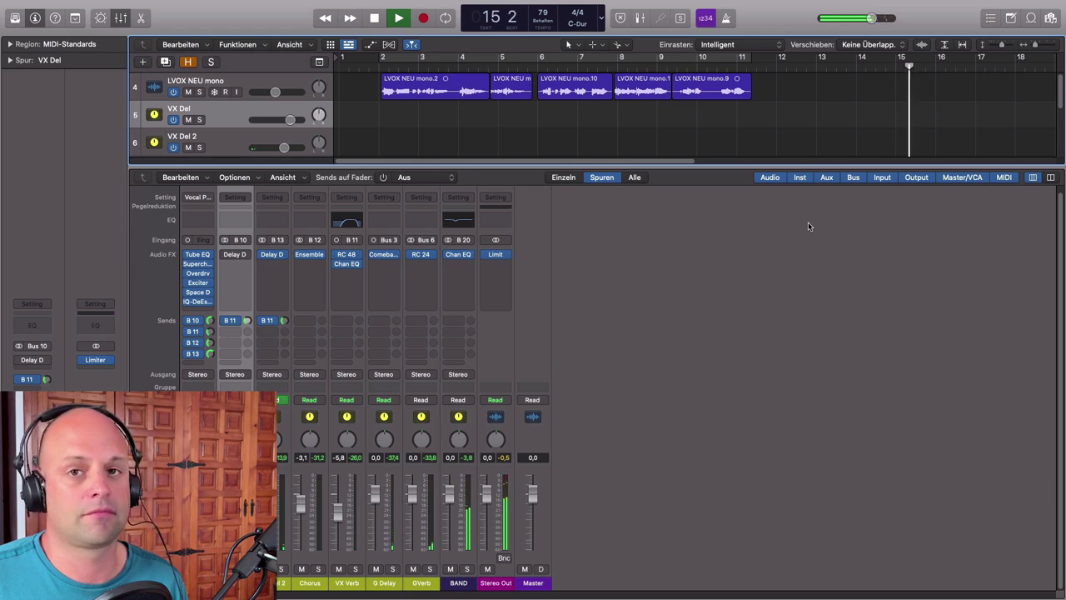
key(space)
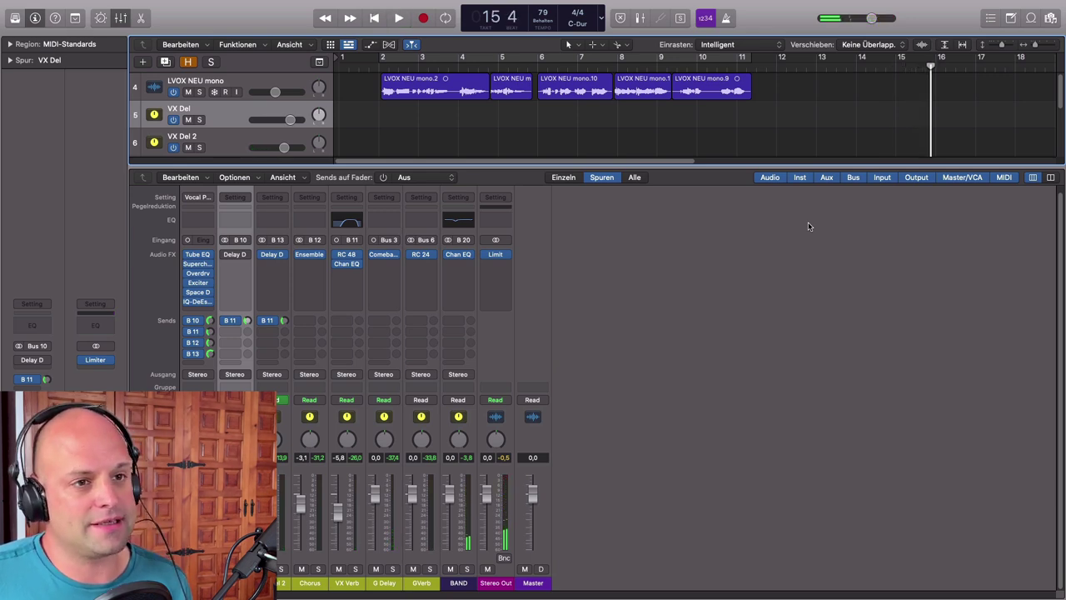
click(431, 62)
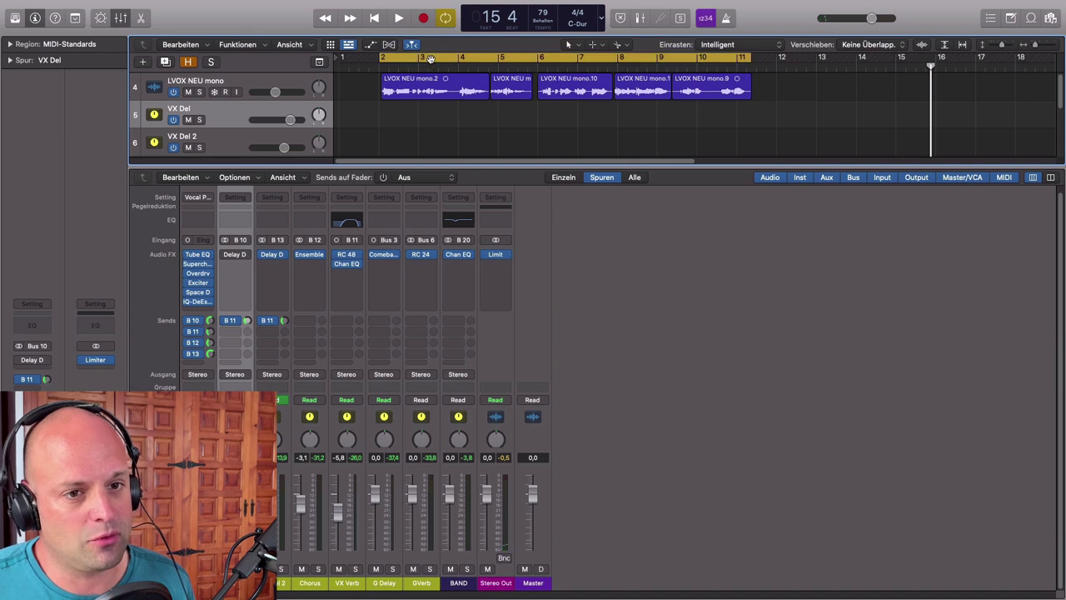
Bypass all inserts and sends on the LVOX NEU mono channel and audition the dry vocal in solo.
click(198, 582)
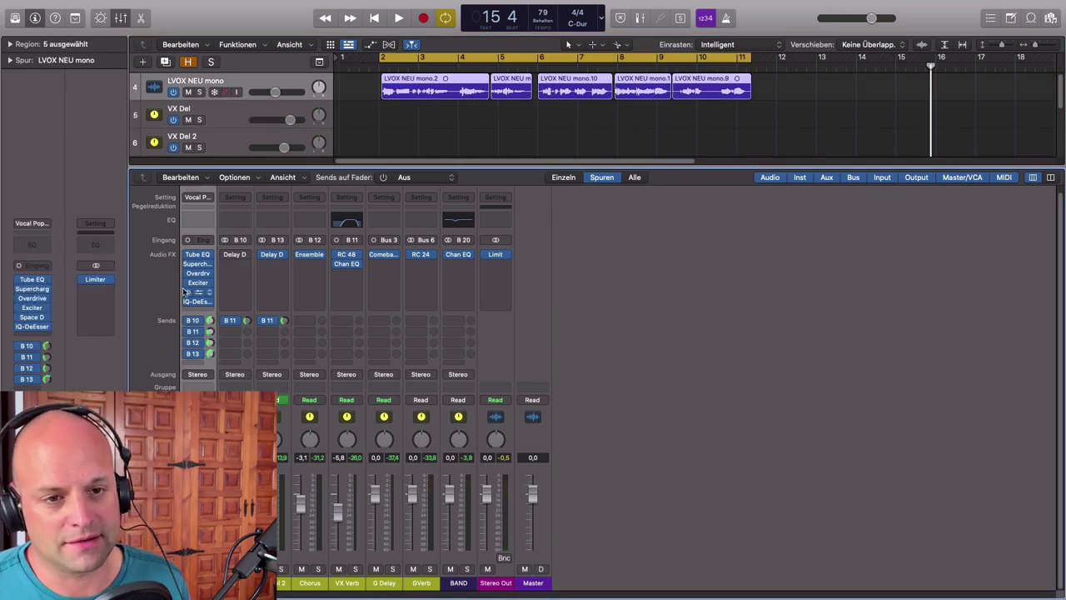
drag(188, 253, 188, 355)
key(s)
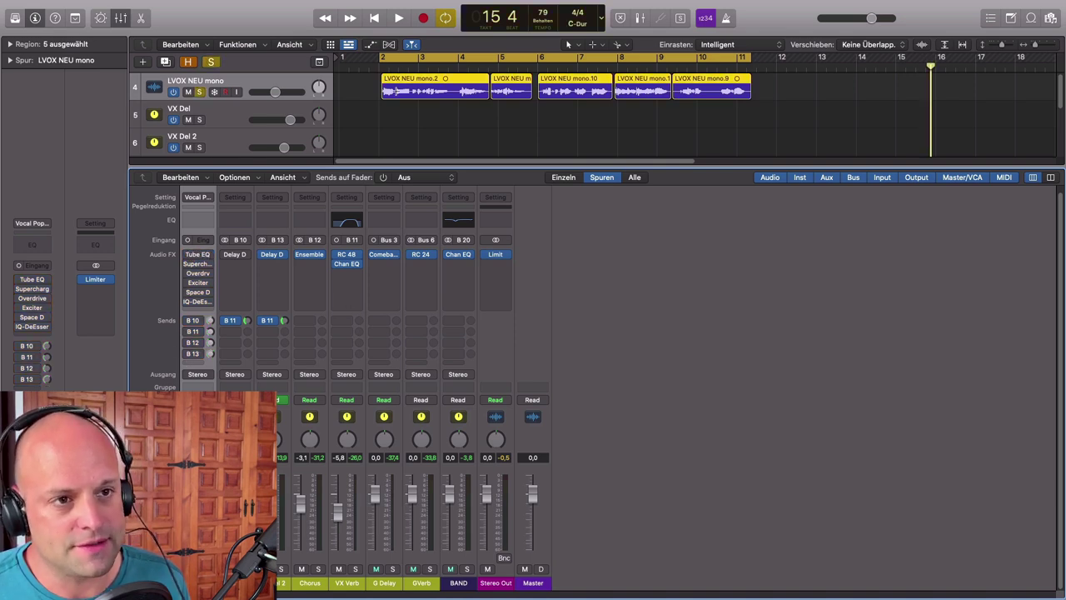
key(space)
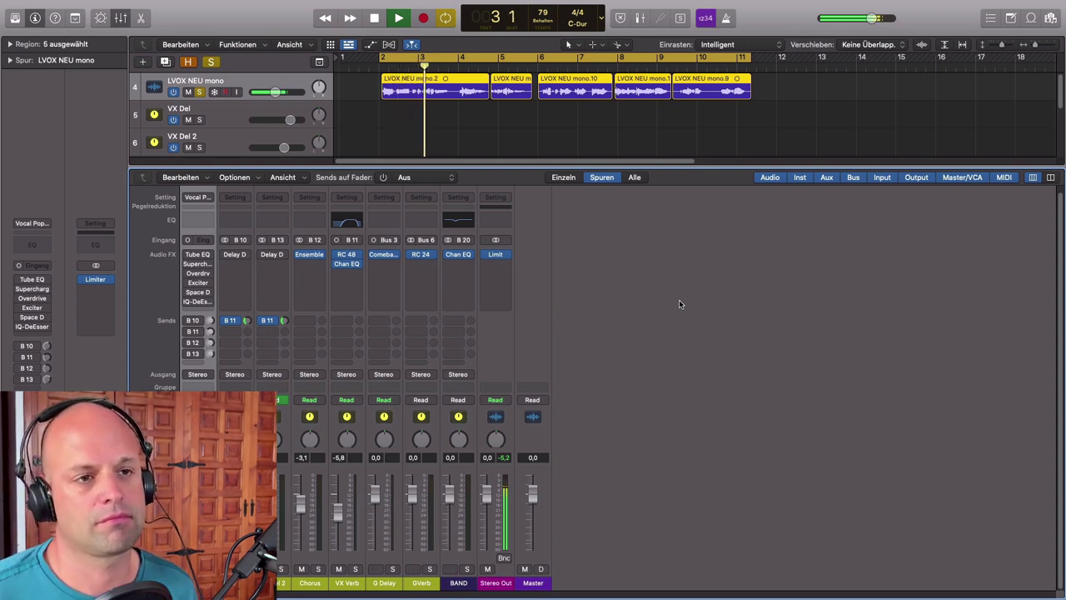
key(space)
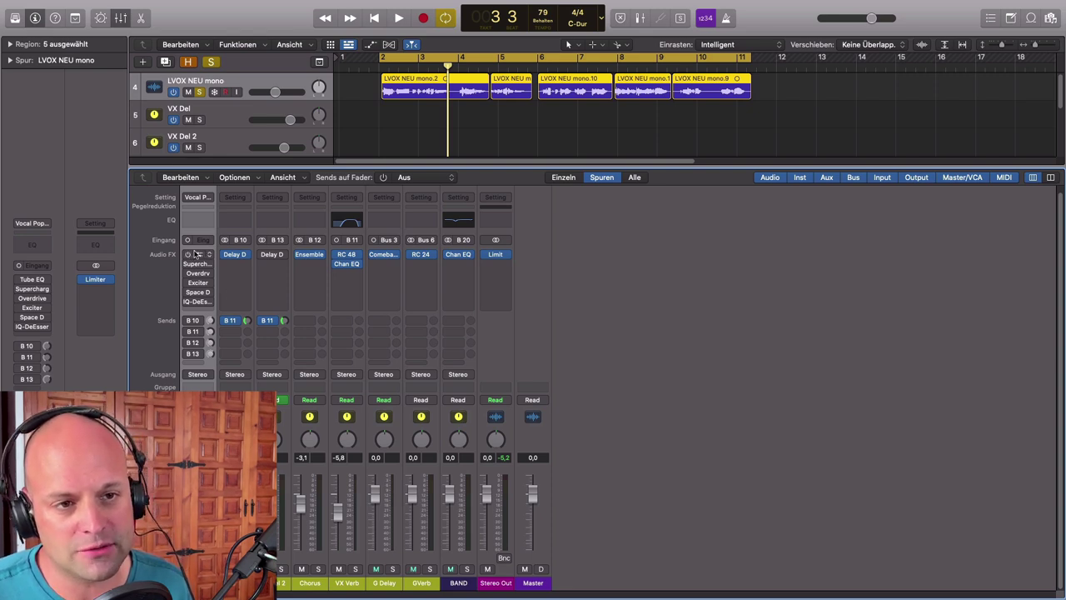
Open the Vintage Tube EQ on the lead vocal channel and switch it on while the soloed vocal plays.
click(196, 254)
drag(567, 143, 739, 162)
mouse_move(748, 262)
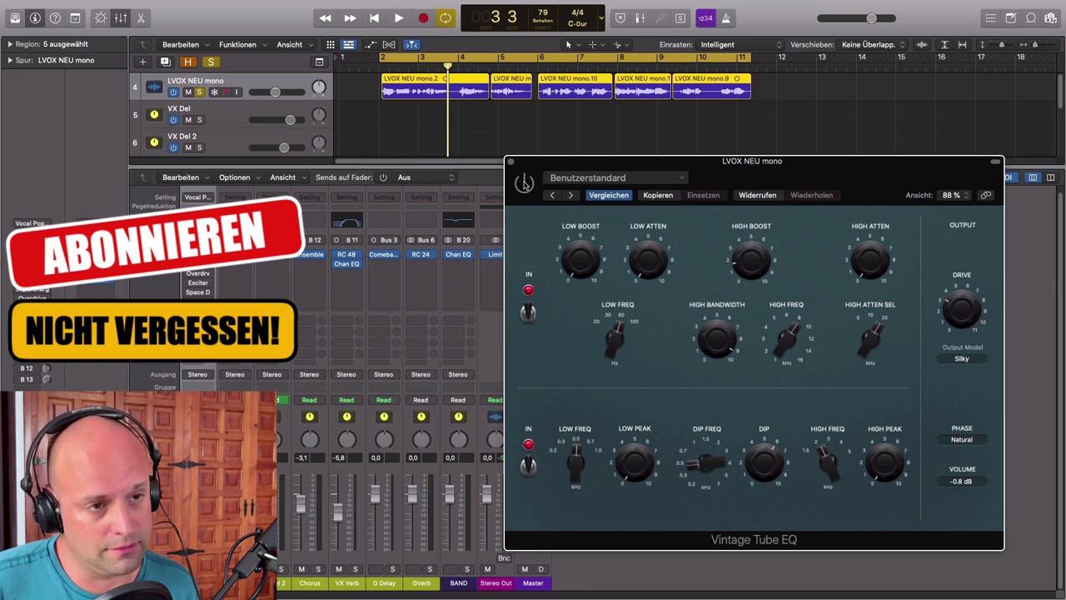
key(space)
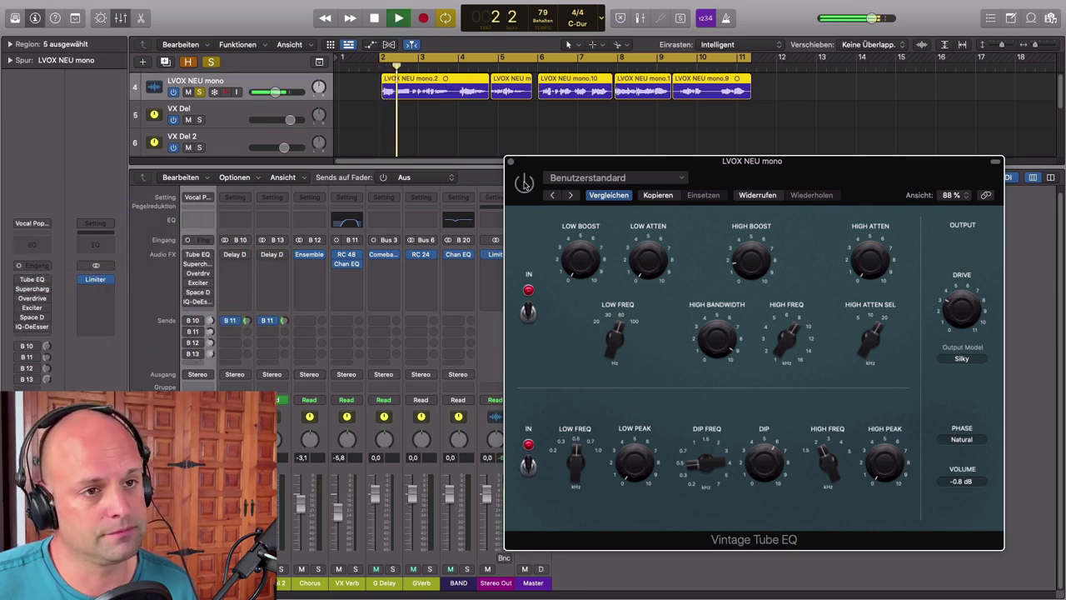
click(524, 183)
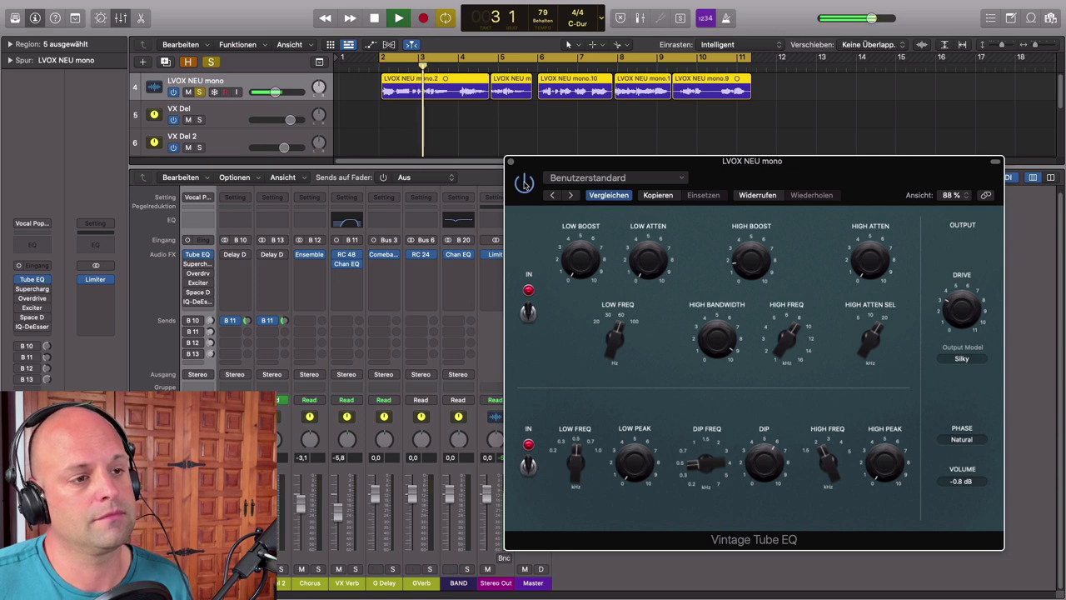
Listen to the vocal through the Vintage Tube EQ, review its dip, high bandwidth and low frequency settings, and close the plug-in.
drag(754, 188, 754, 140)
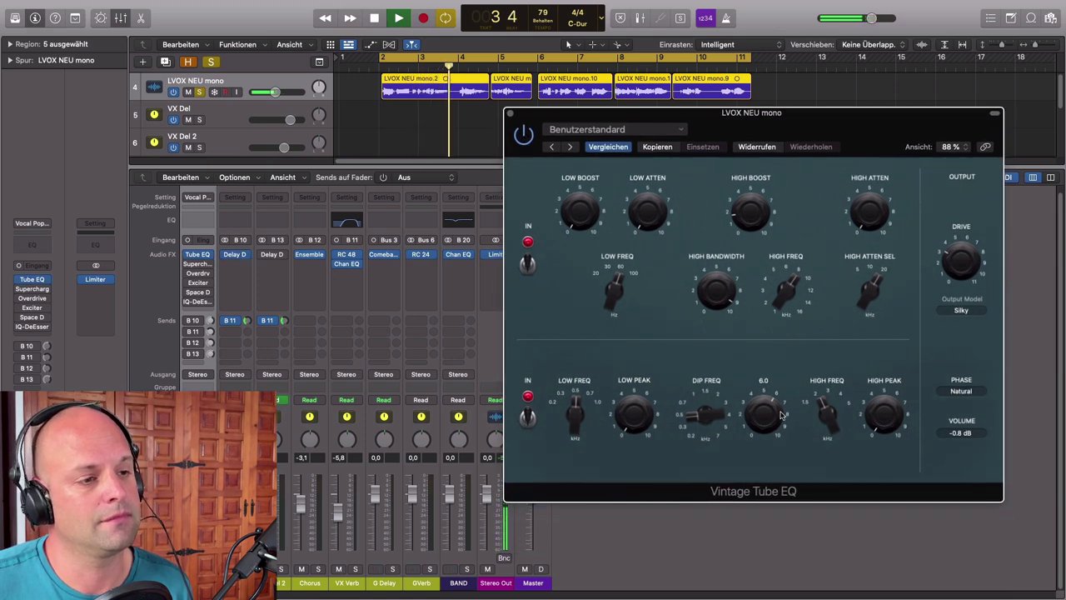
mouse_move(725, 317)
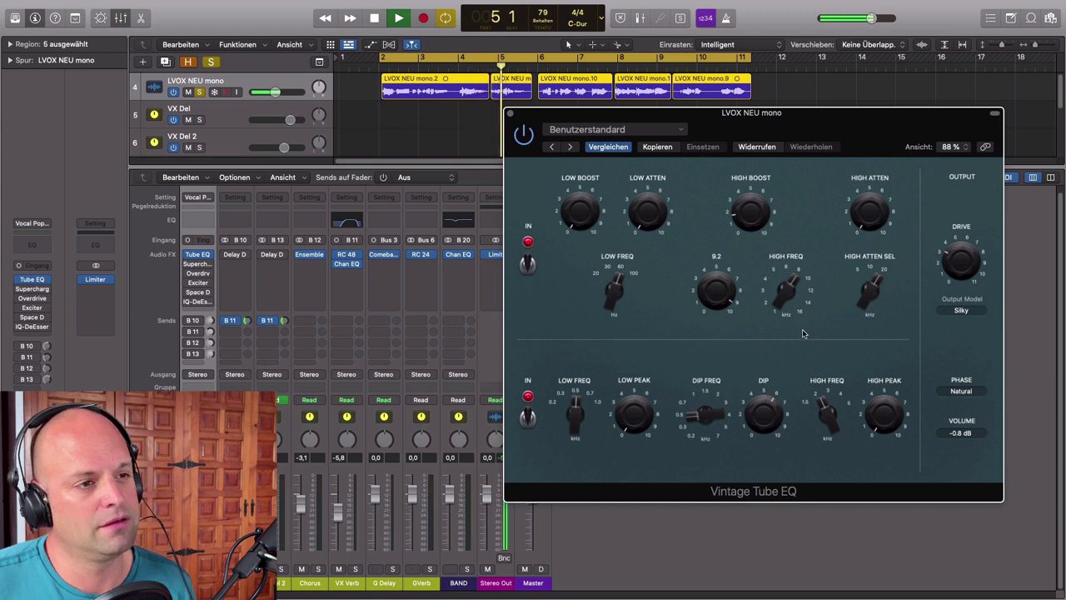
key(space)
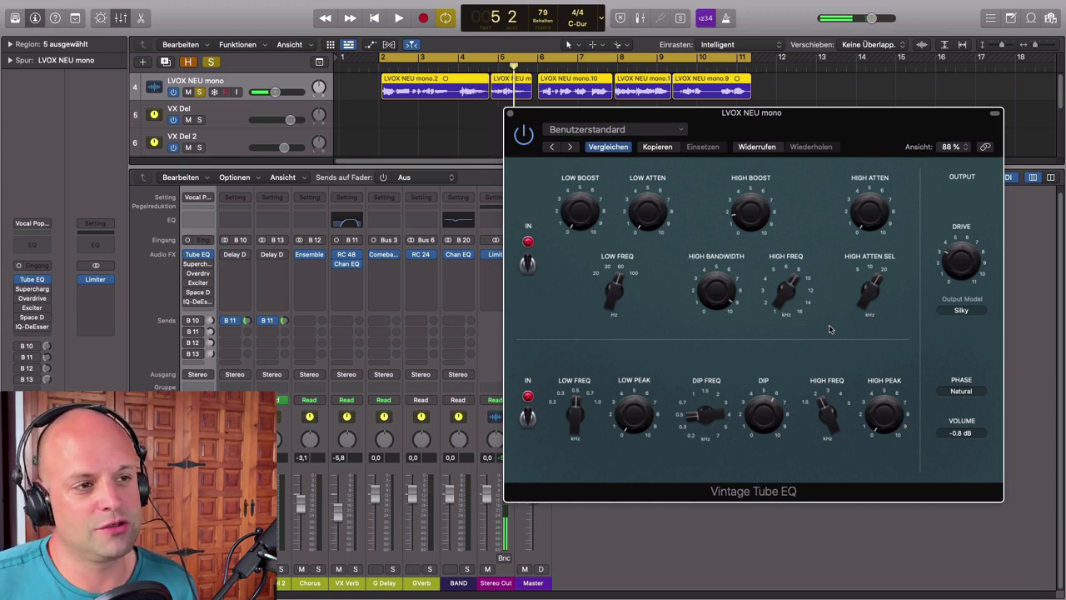
mouse_move(645, 272)
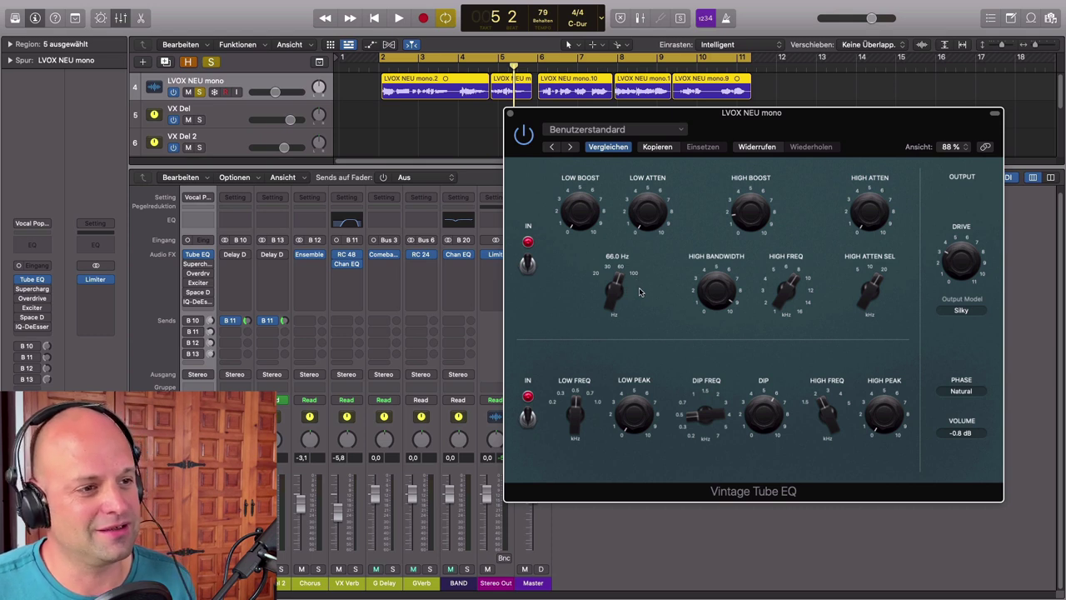
drag(813, 124, 771, 127)
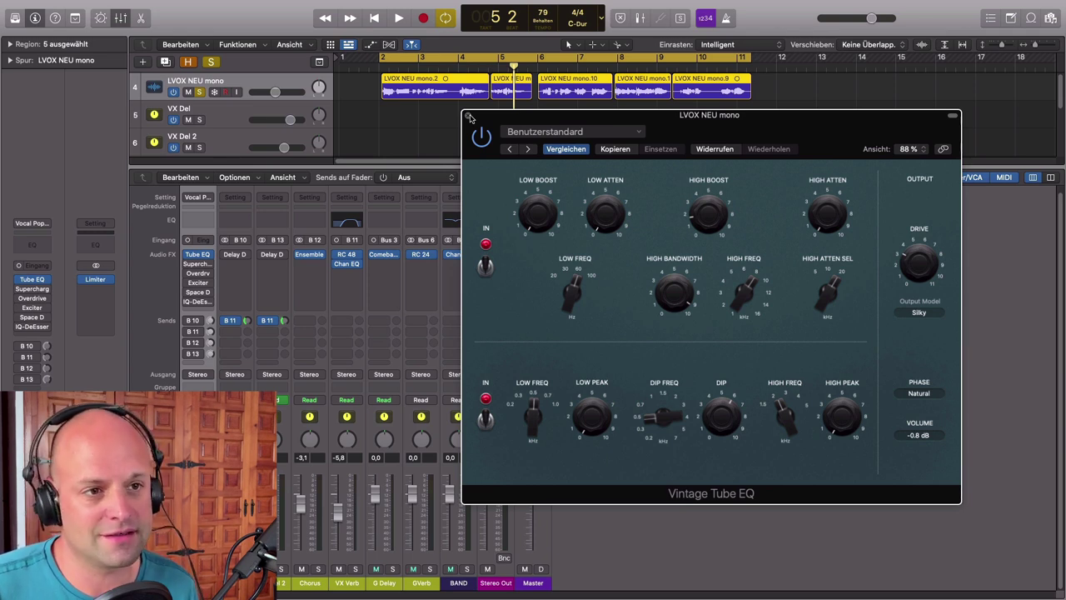
click(468, 116)
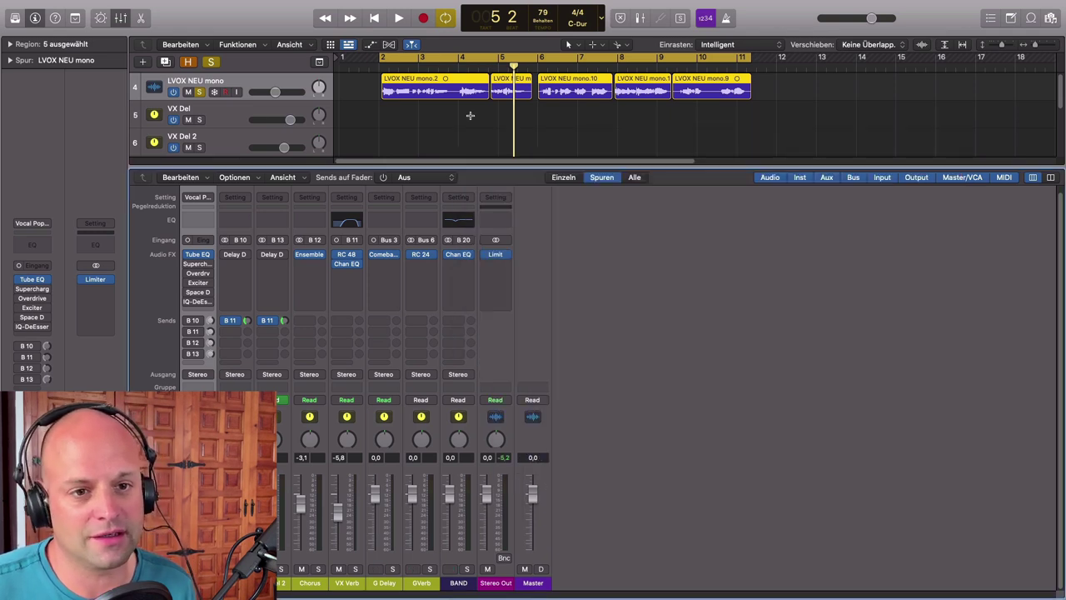
Open the Supercharger compressor on the lead vocal and switch it on while playing from the start of the cycle range.
click(199, 264)
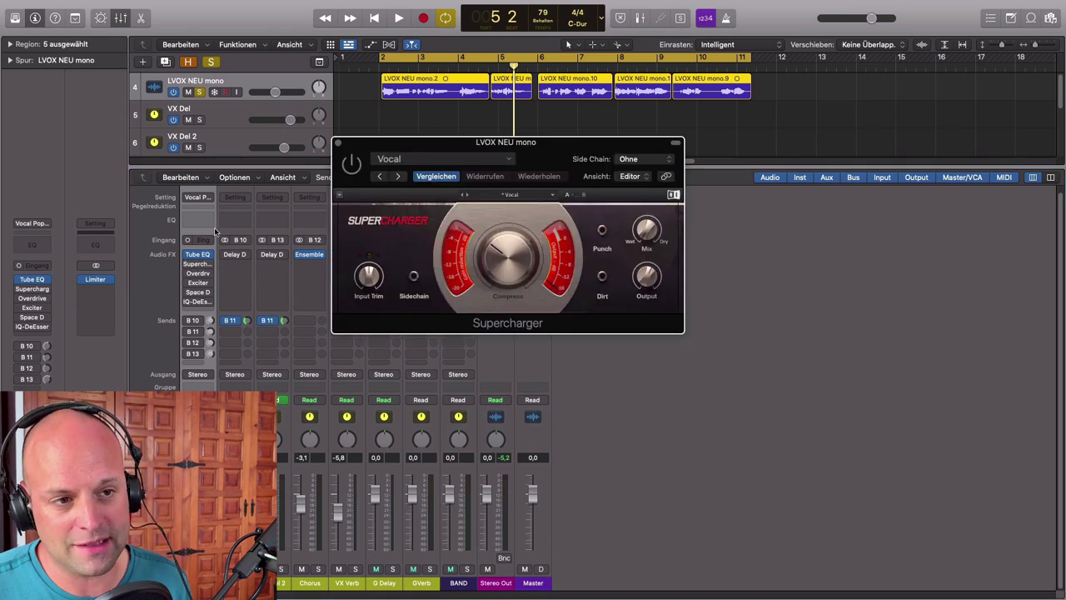
drag(439, 147, 555, 125)
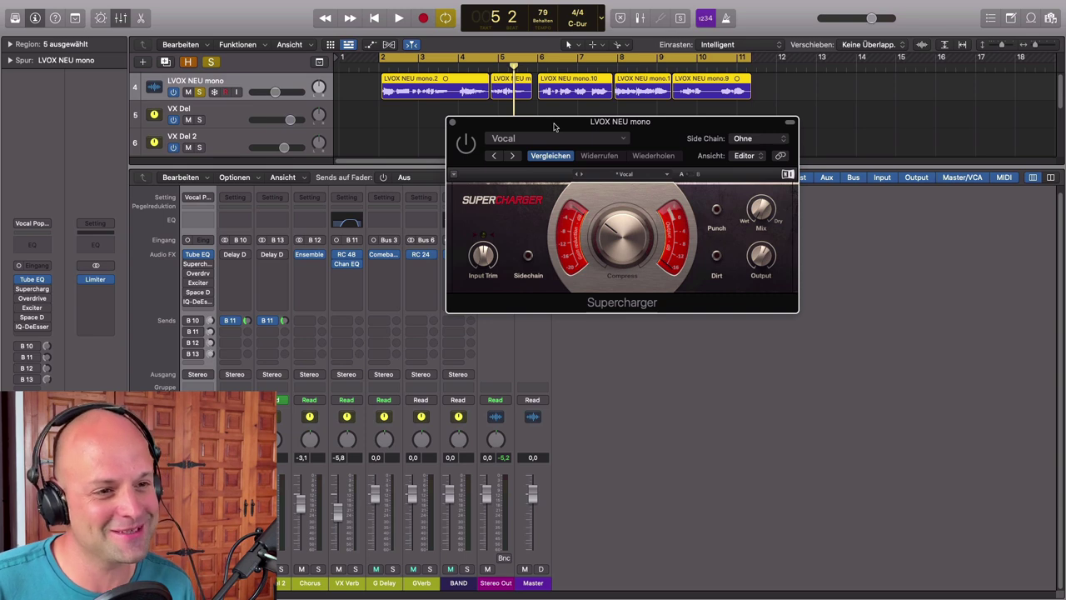
drag(671, 137, 661, 160)
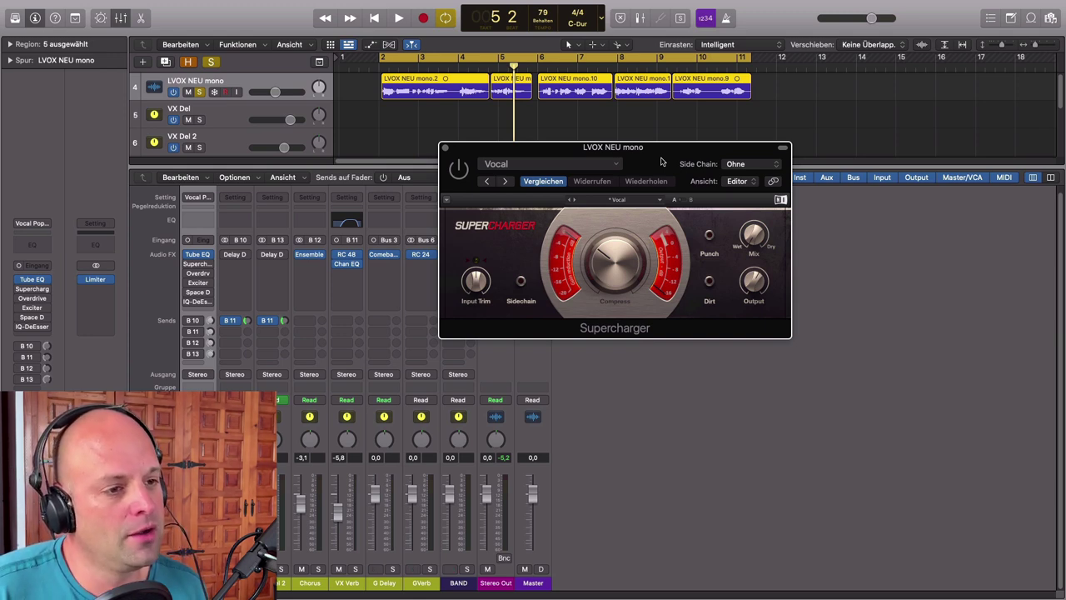
drag(661, 161, 650, 162)
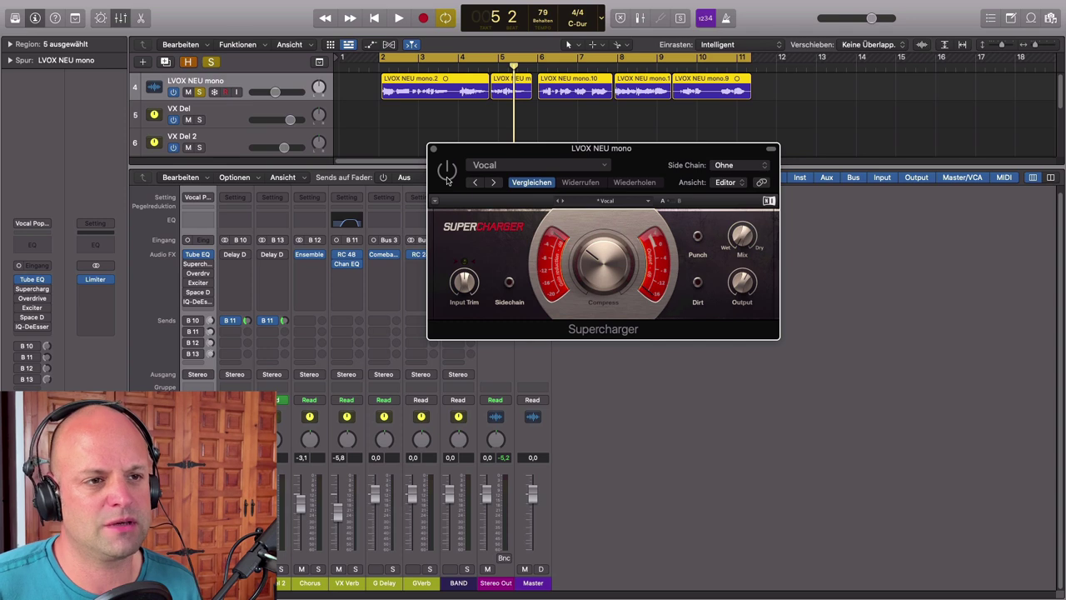
double_click(380, 66)
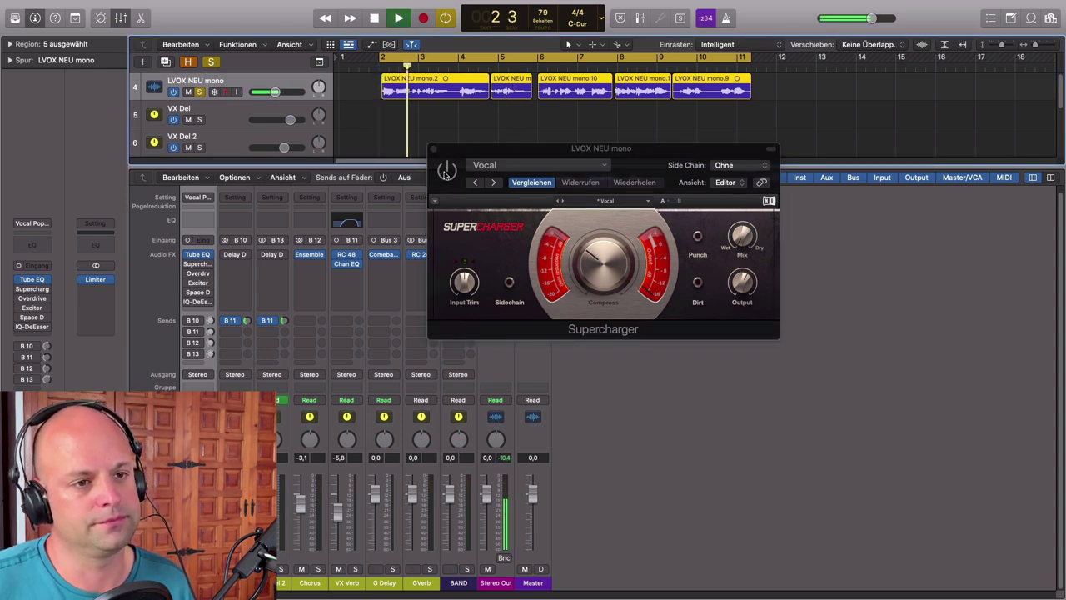
click(447, 170)
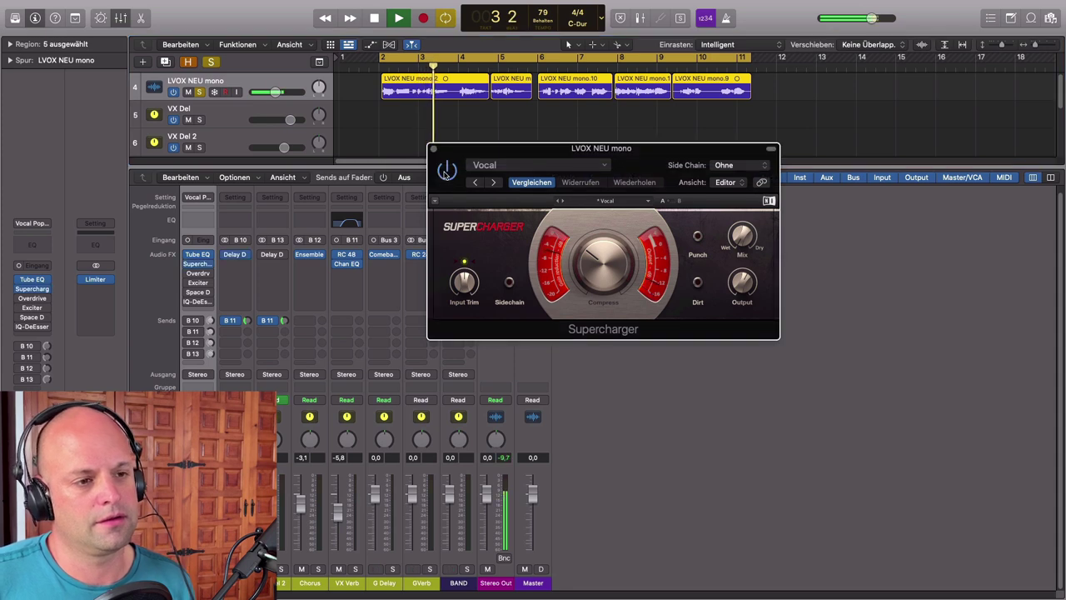
Adjust the Supercharger's output level during playback, stop the song and close the compressor.
mouse_move(743, 291)
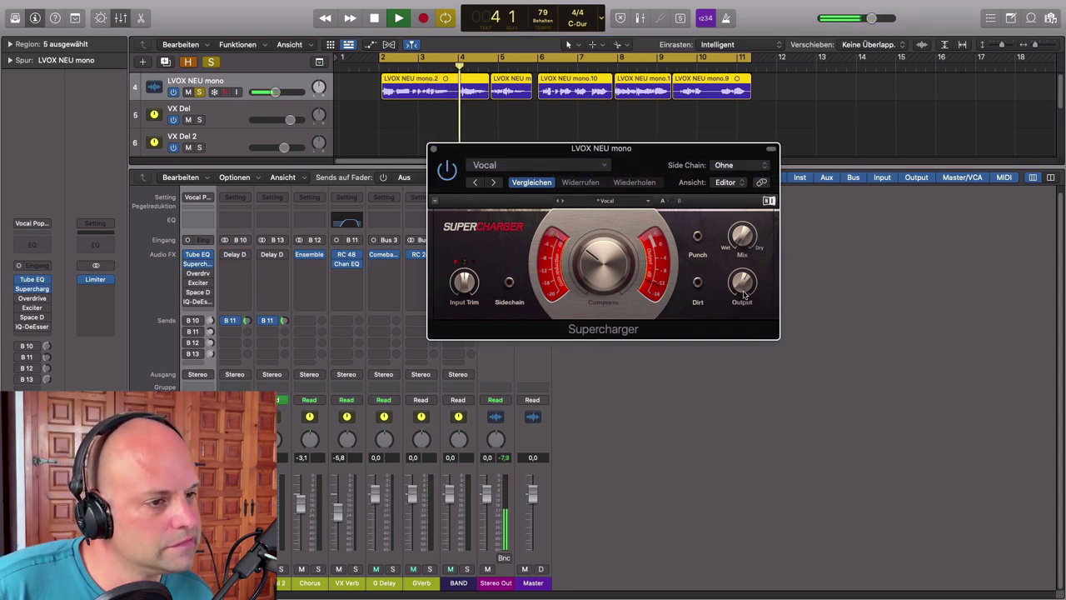
drag(743, 287, 743, 316)
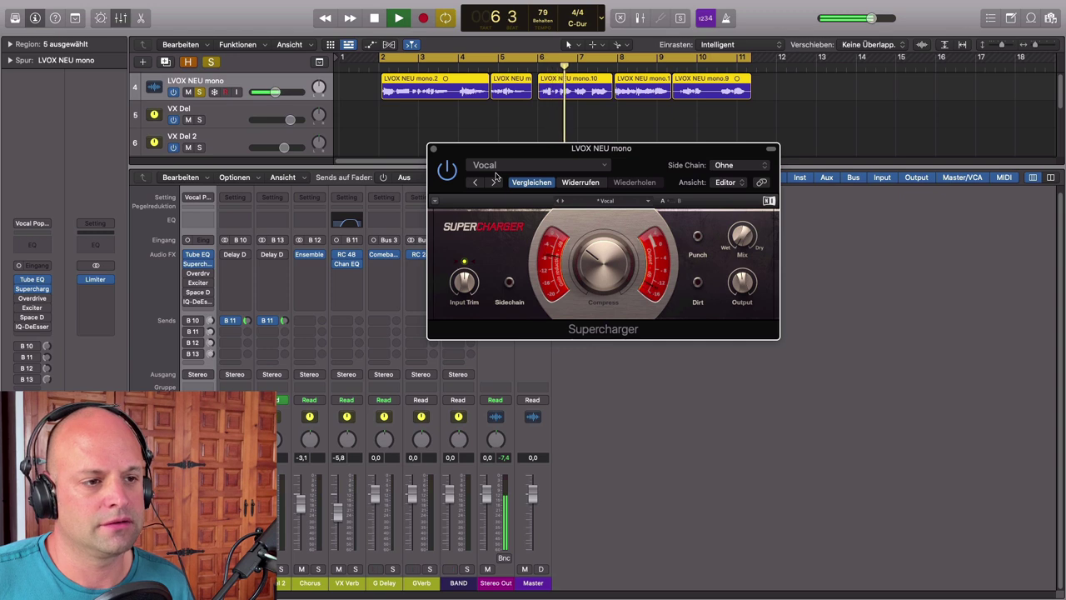
key(space)
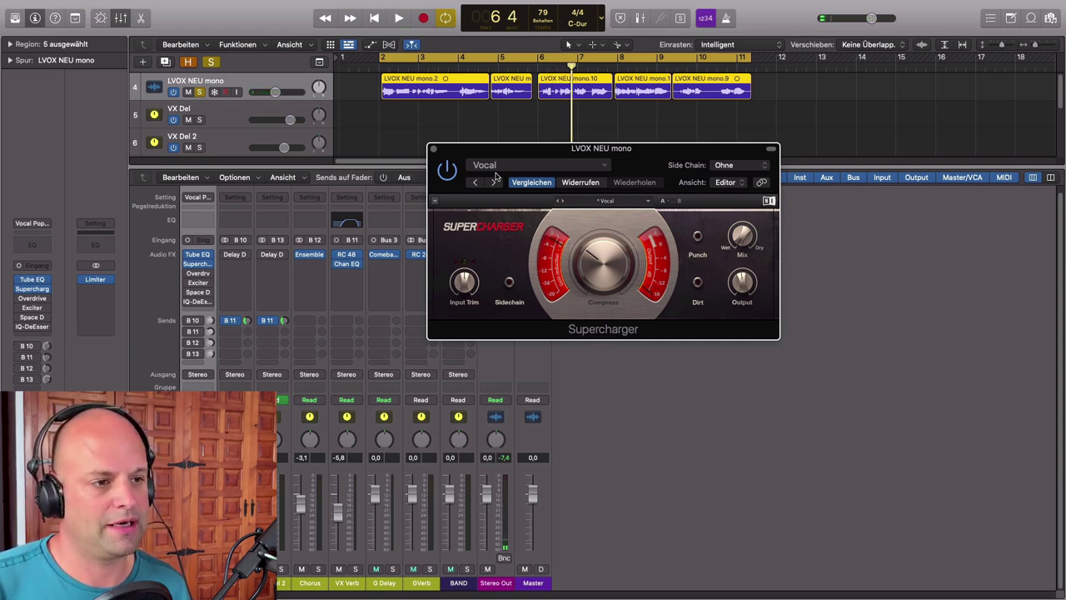
mouse_move(761, 285)
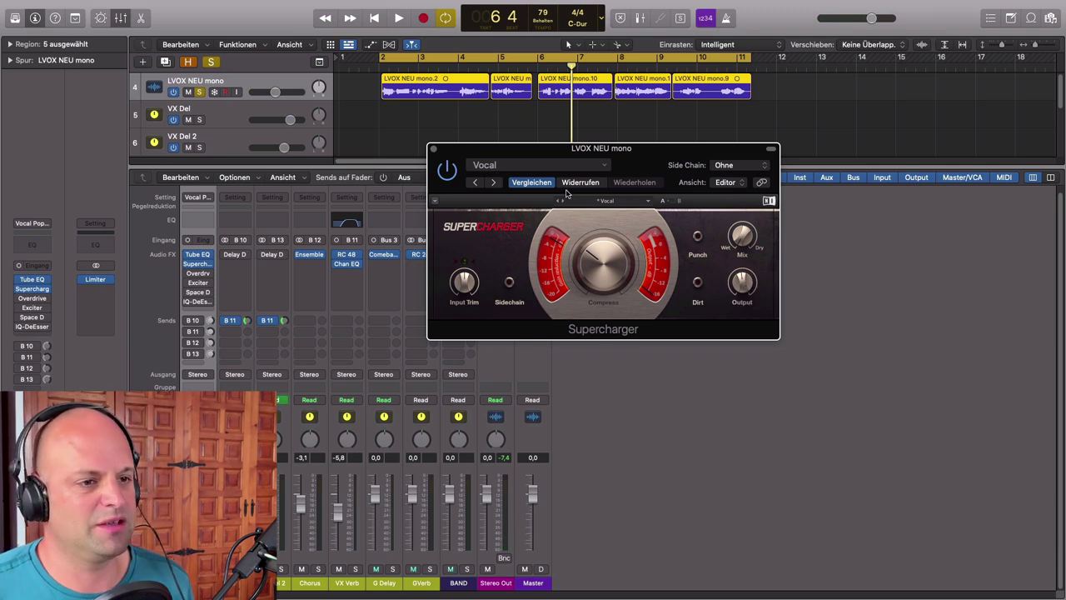
click(434, 149)
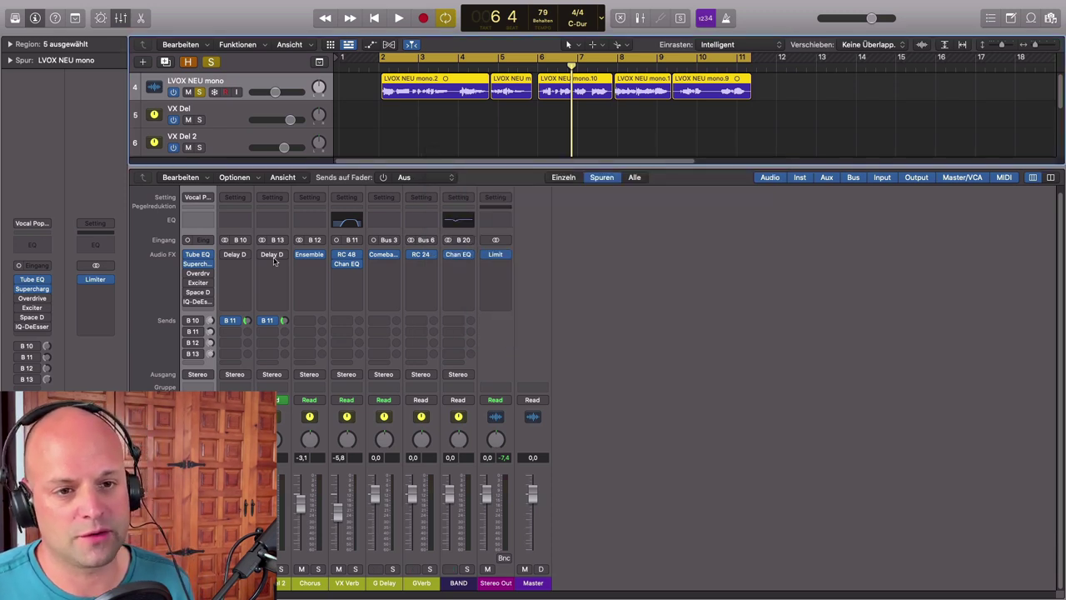
Compare the lead vocal with the Overdrive bypassed and active during playback, leaving the effect switched on and its window closed.
click(190, 273)
click(199, 274)
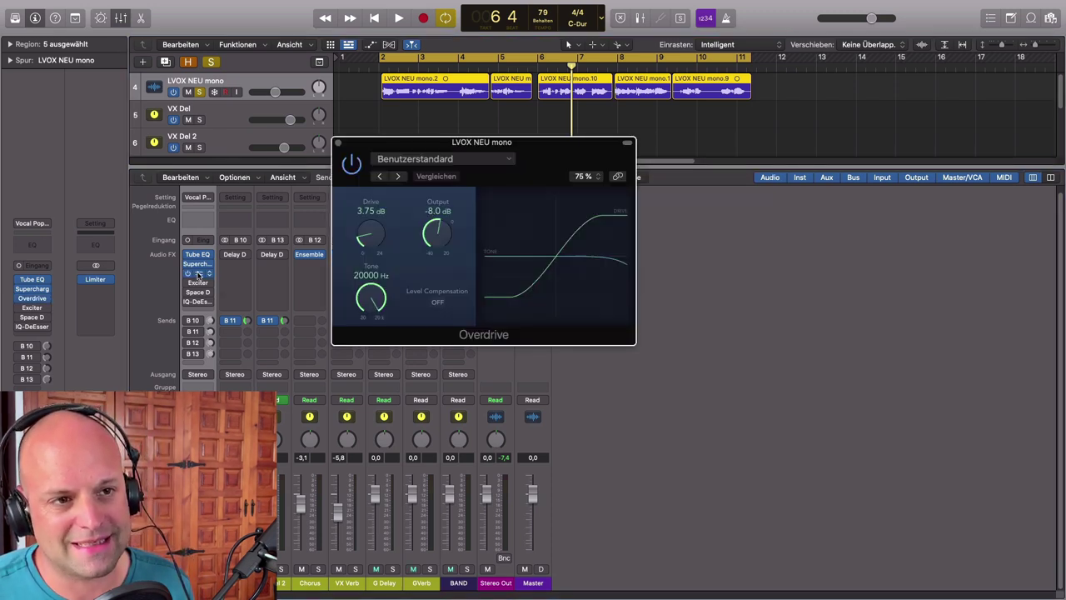
drag(541, 147, 685, 175)
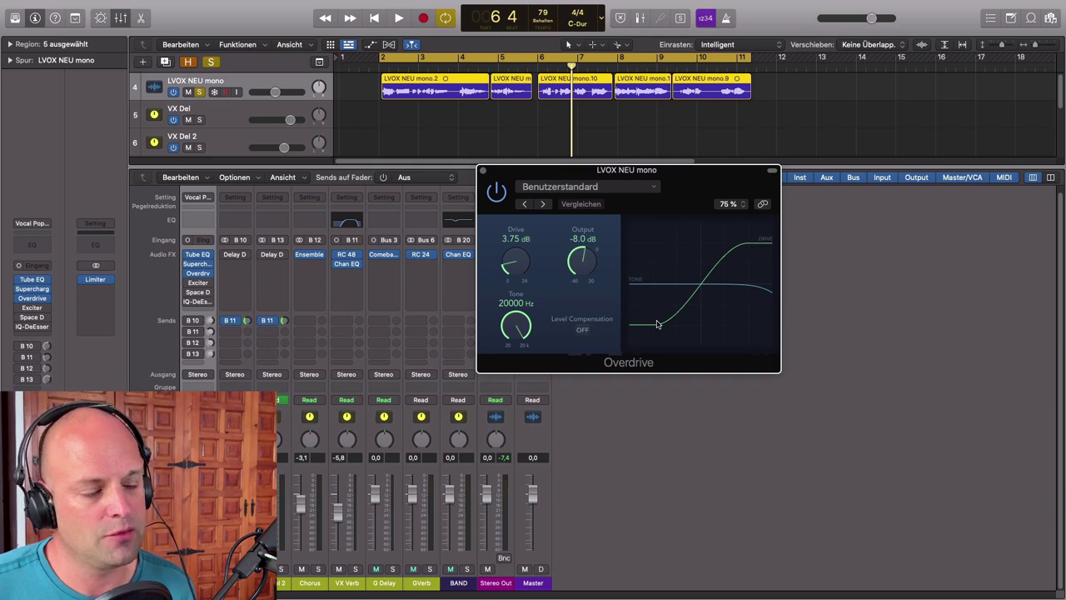
click(497, 192)
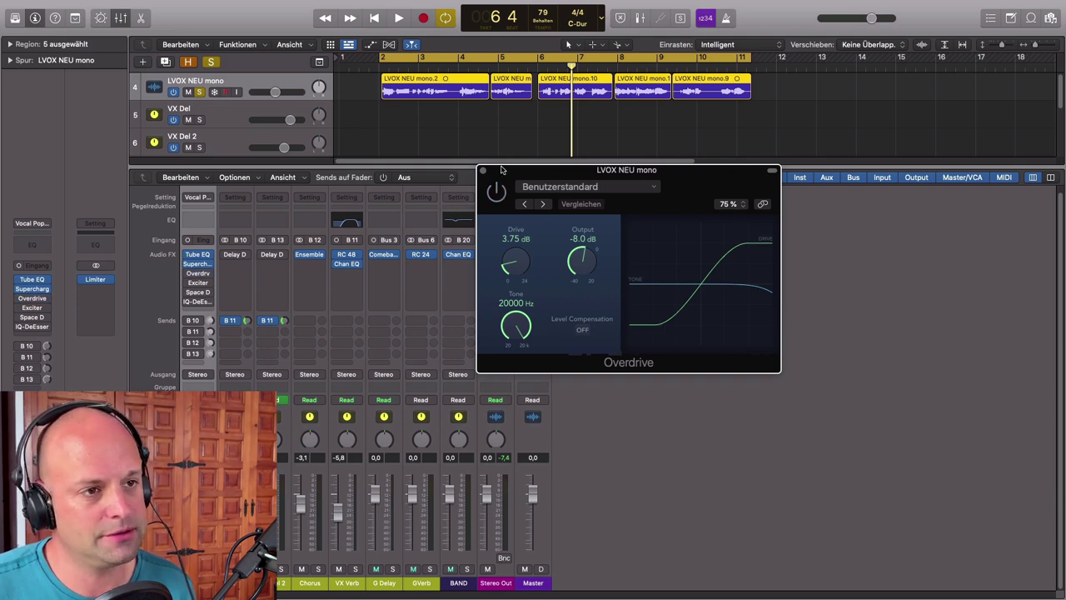
key(space)
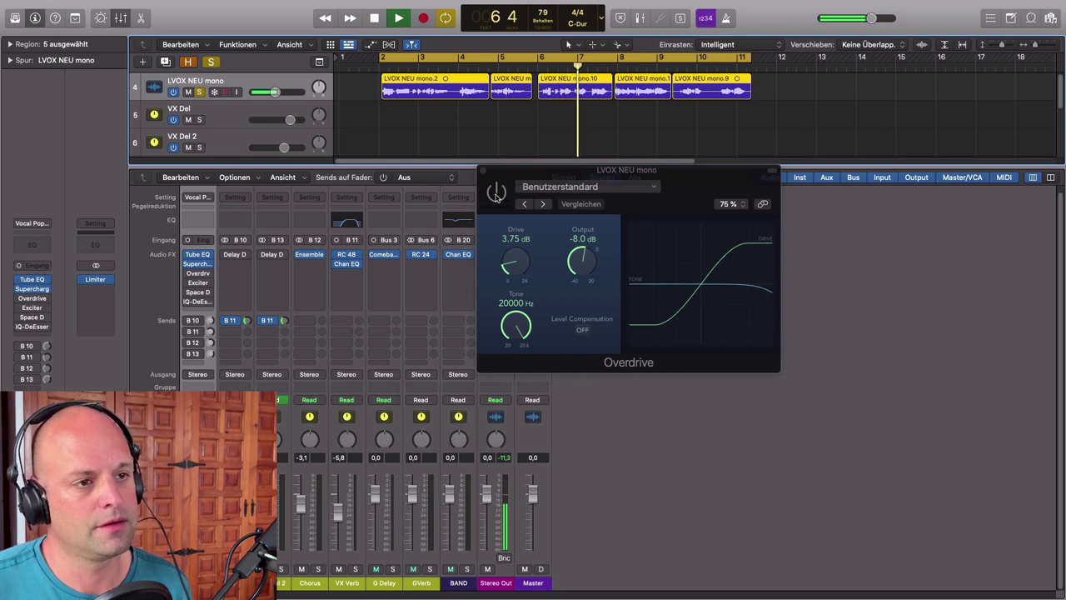
click(497, 192)
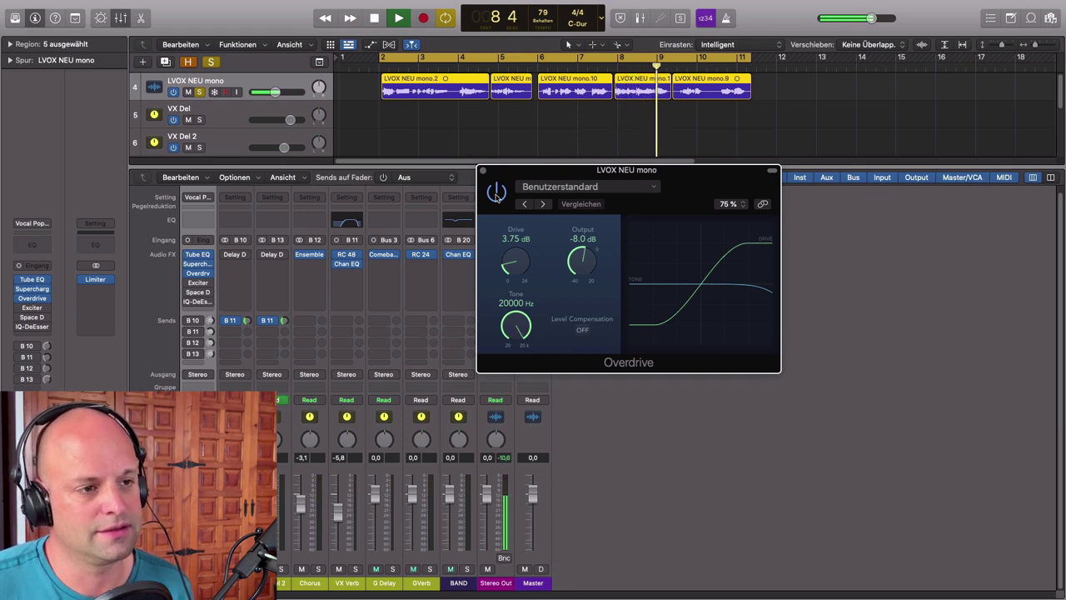
key(space)
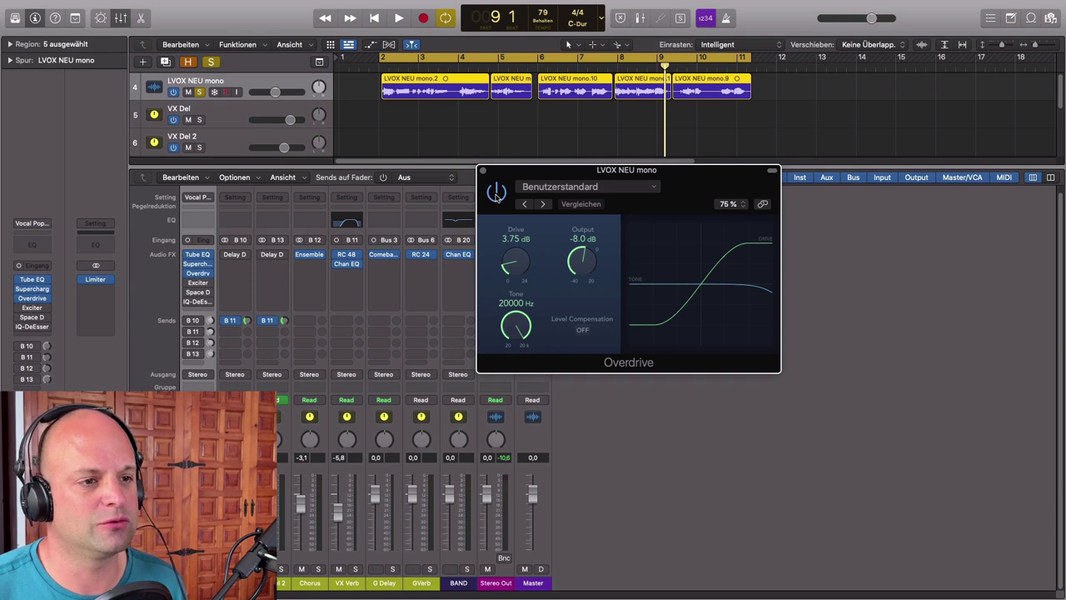
click(482, 171)
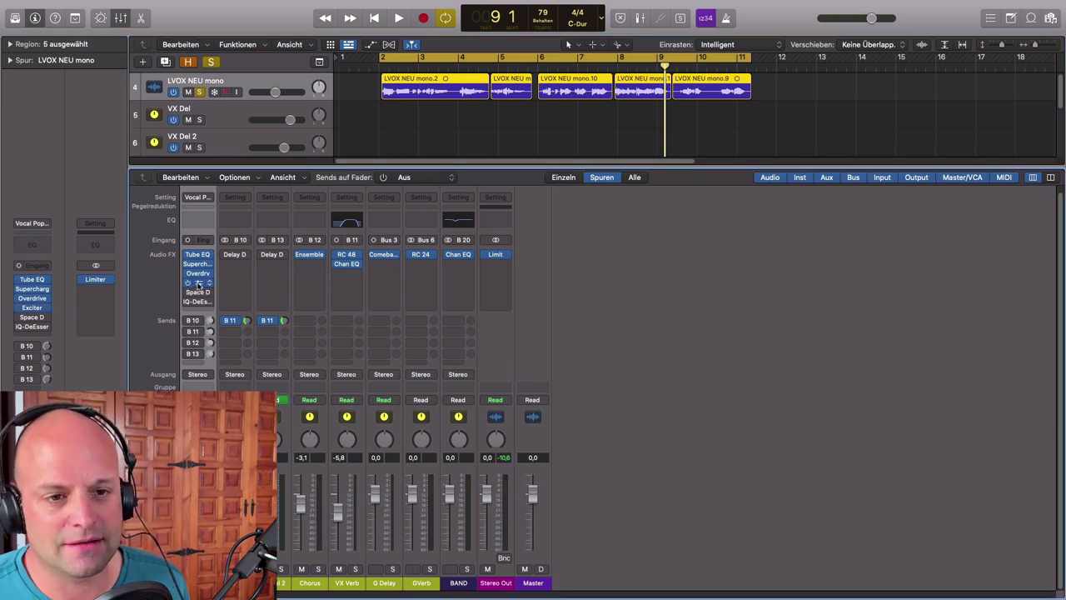
Open the lead vocal's Exciter, move its window aside and toggle its tone between Color 1 and Color 2, leaving Color 2 selected.
click(198, 285)
drag(460, 155, 631, 190)
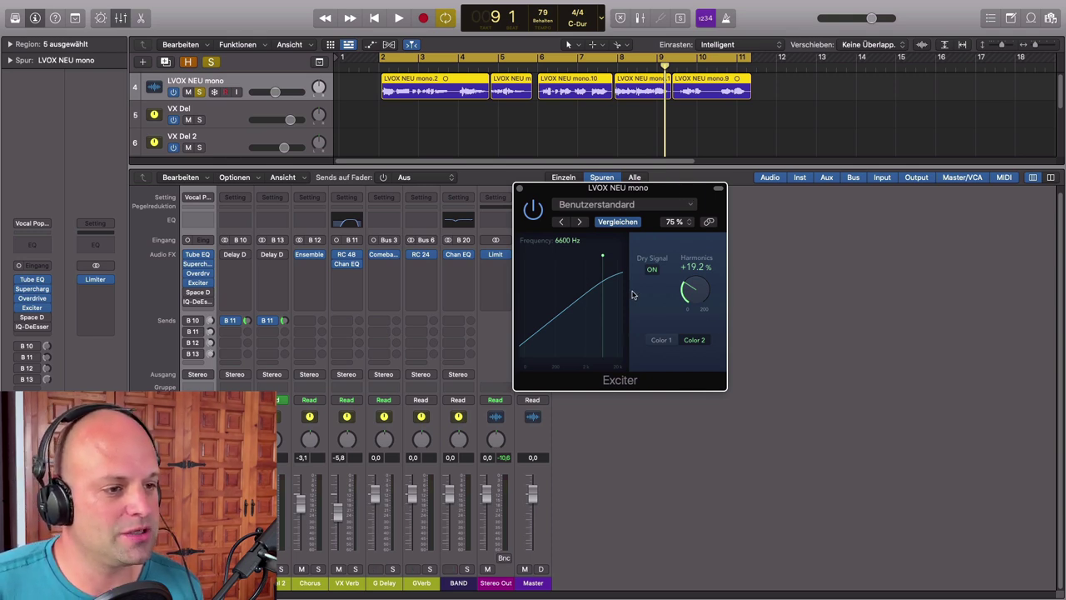
click(661, 340)
click(695, 340)
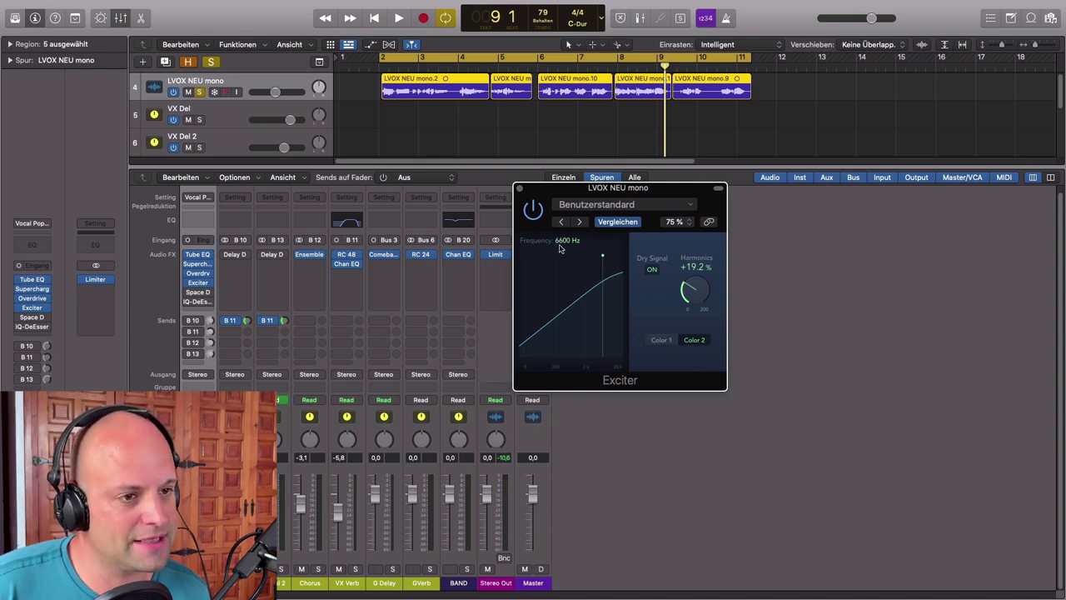
Bypass the Exciter, play the vocal from bar 8 and switch the Exciter back on during playback.
click(533, 211)
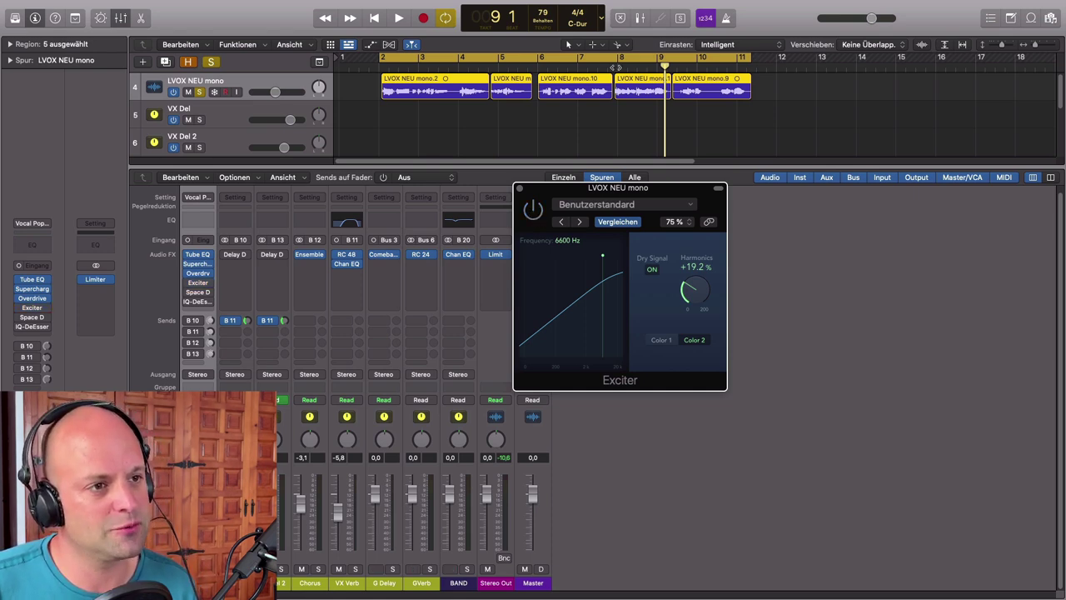
double_click(621, 67)
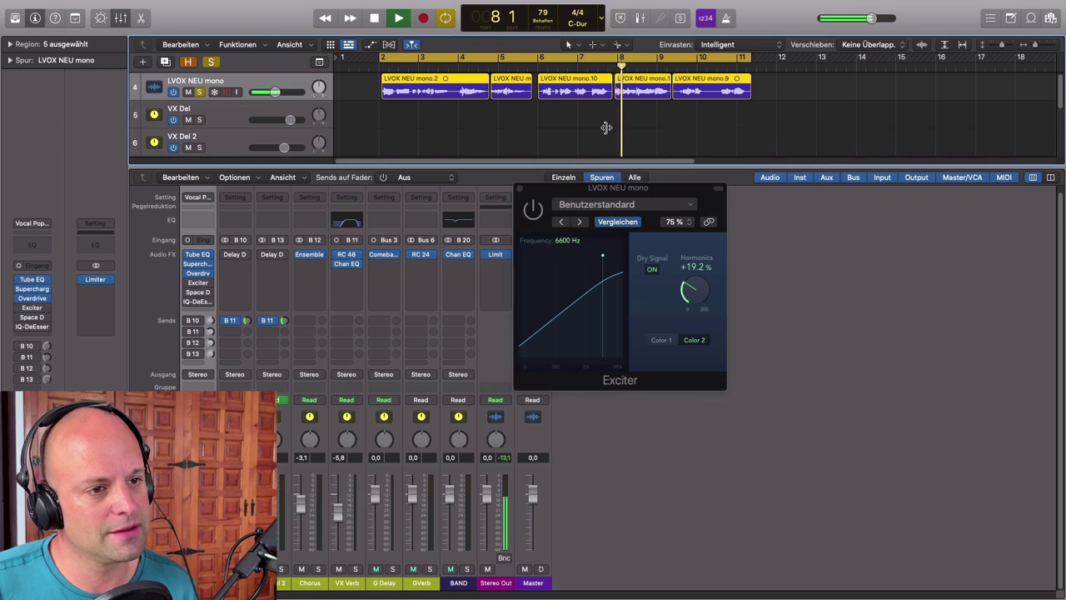
click(533, 211)
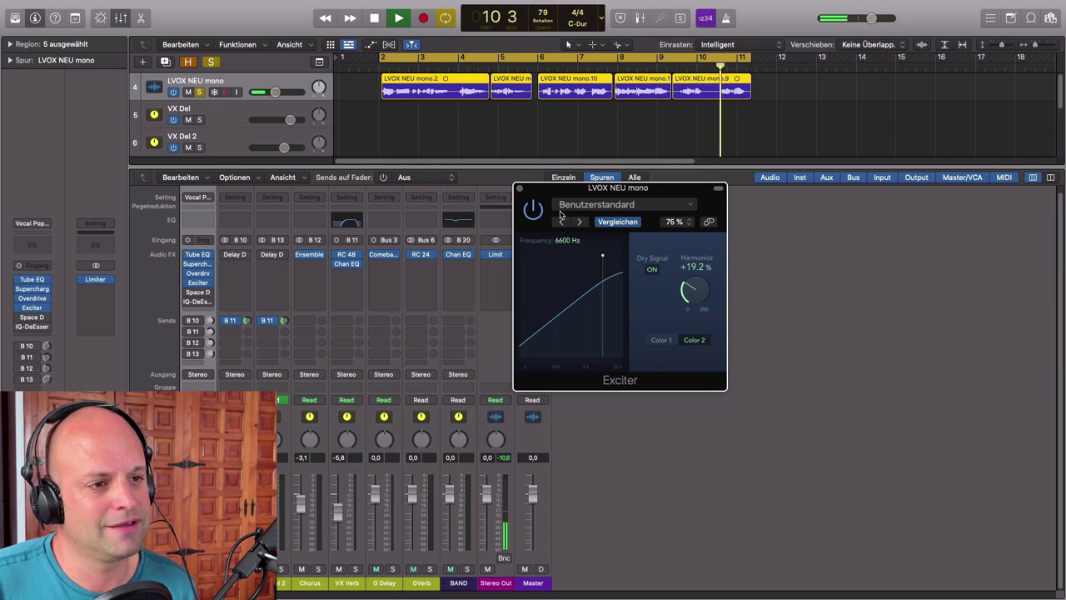
Stop playback, set the Exciter's Harmonics to +14.6 % and close the plug-in.
key(space)
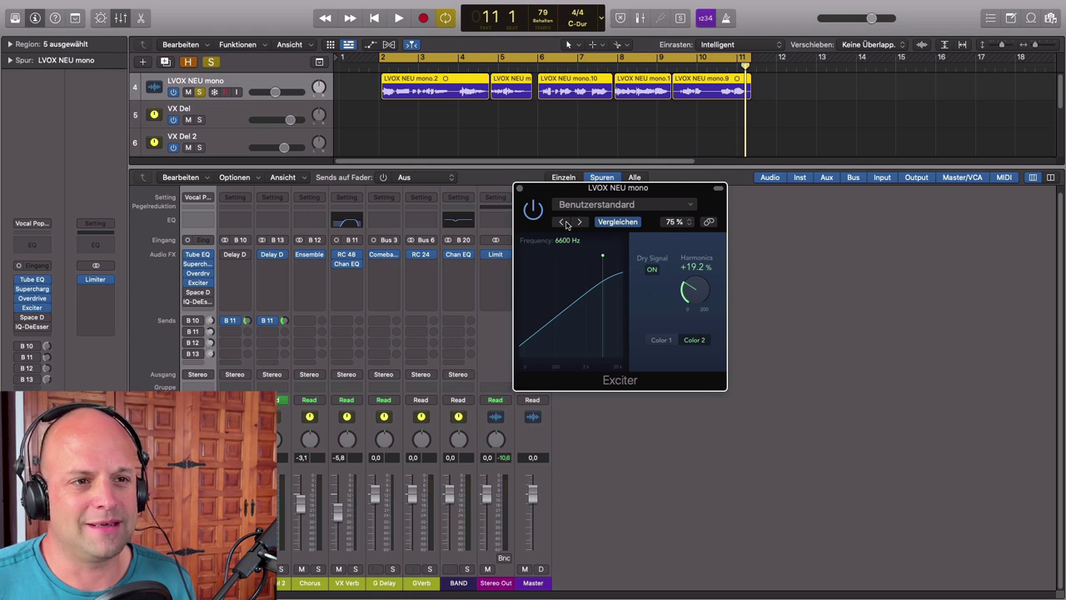
drag(690, 289, 689, 296)
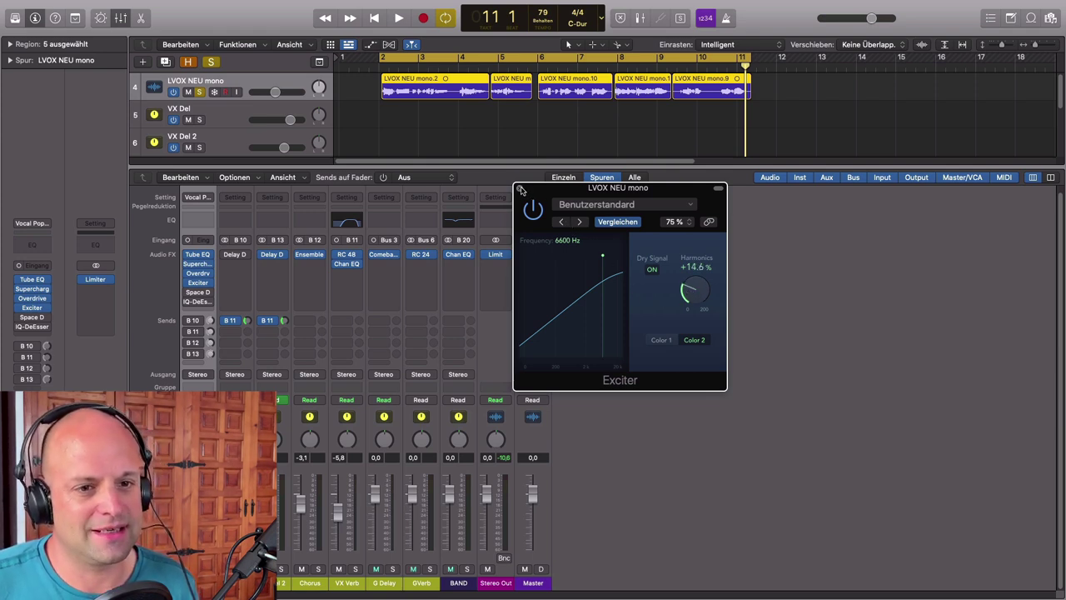
click(520, 189)
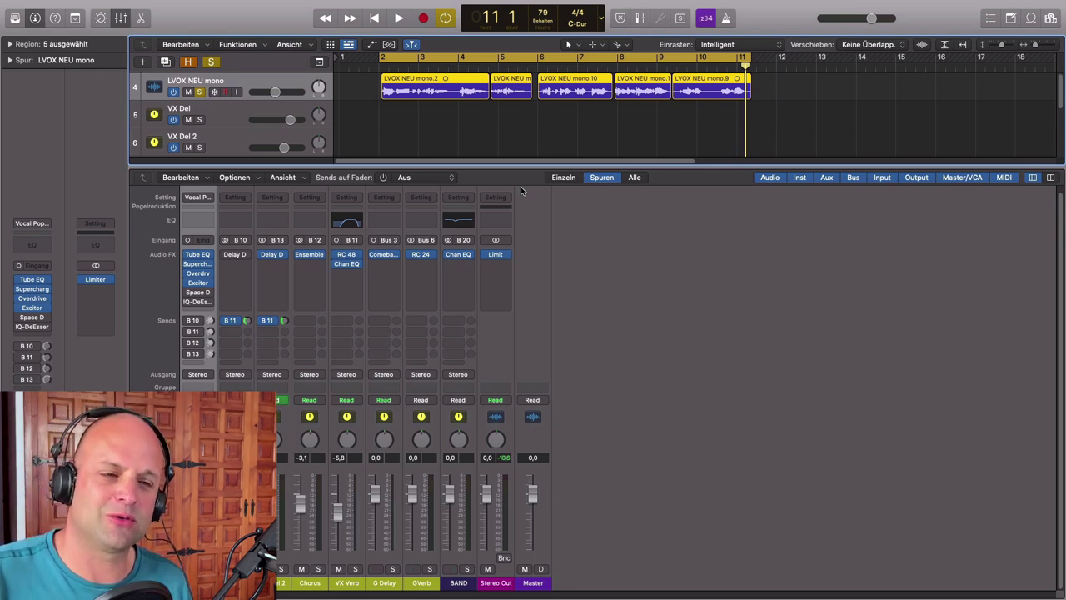
Place the playhead at bar 2, switch on and open the lead vocal's Space Designer, and turn off its Reverse option.
click(380, 67)
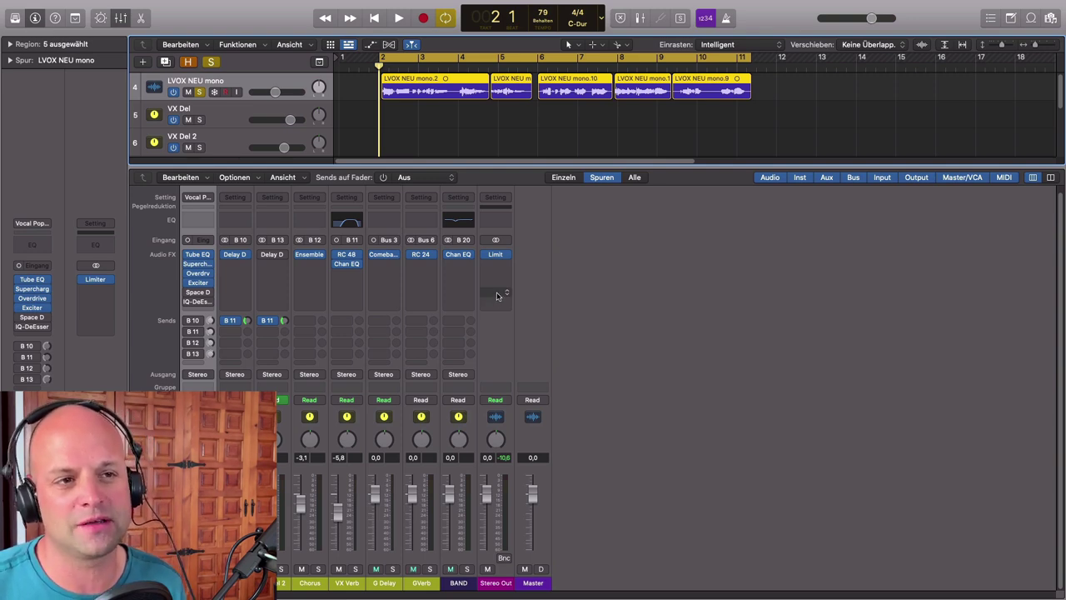
click(198, 293)
drag(649, 158, 702, 137)
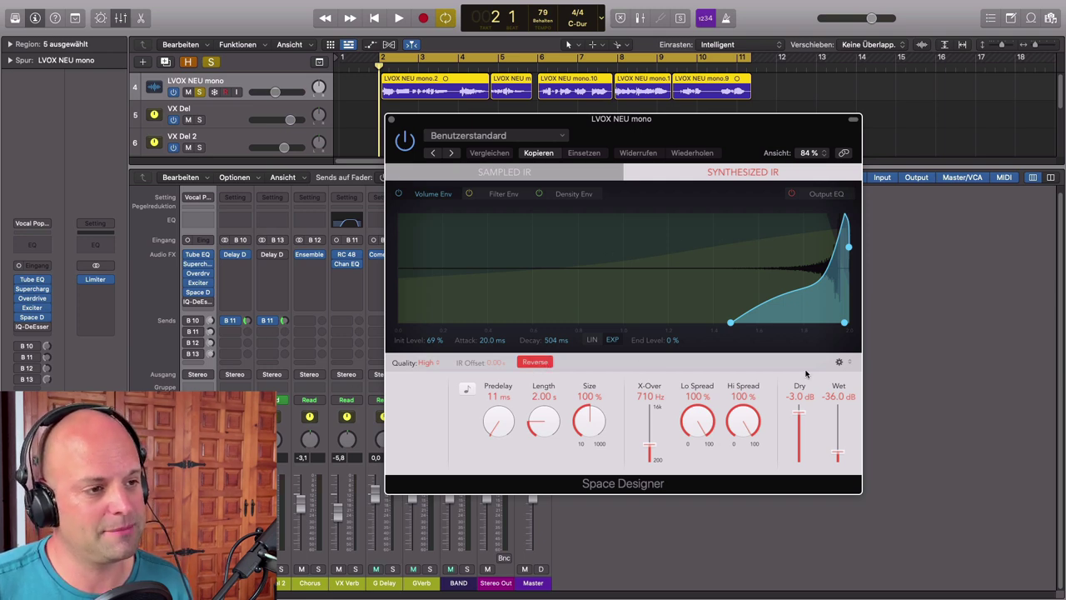
click(547, 364)
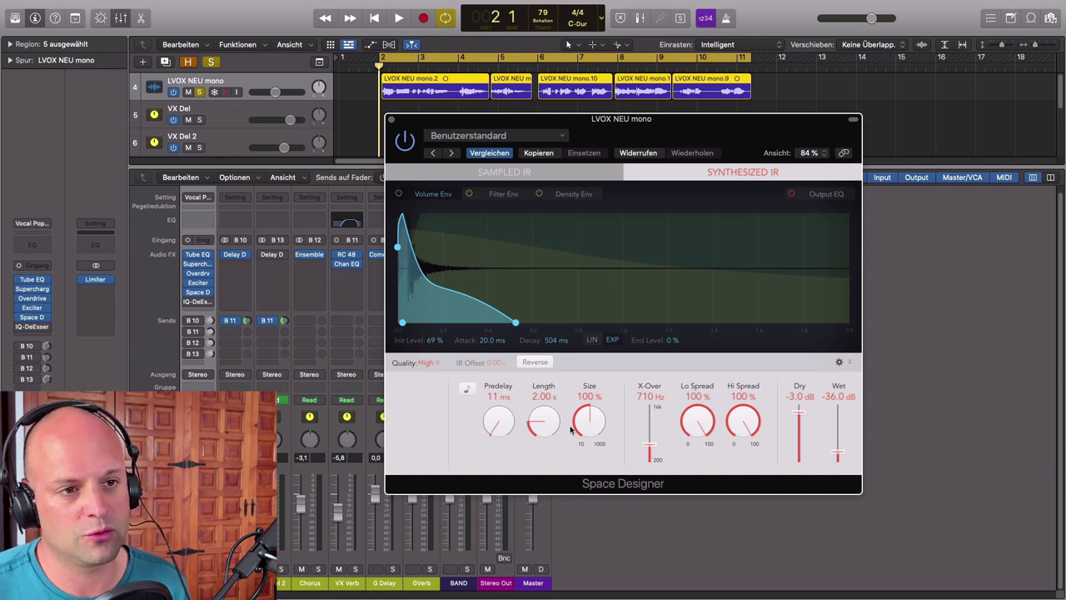
Compare the vocal reverb without and with Reverse during playback, leaving Reverse on, and close the Space Designer.
key(space)
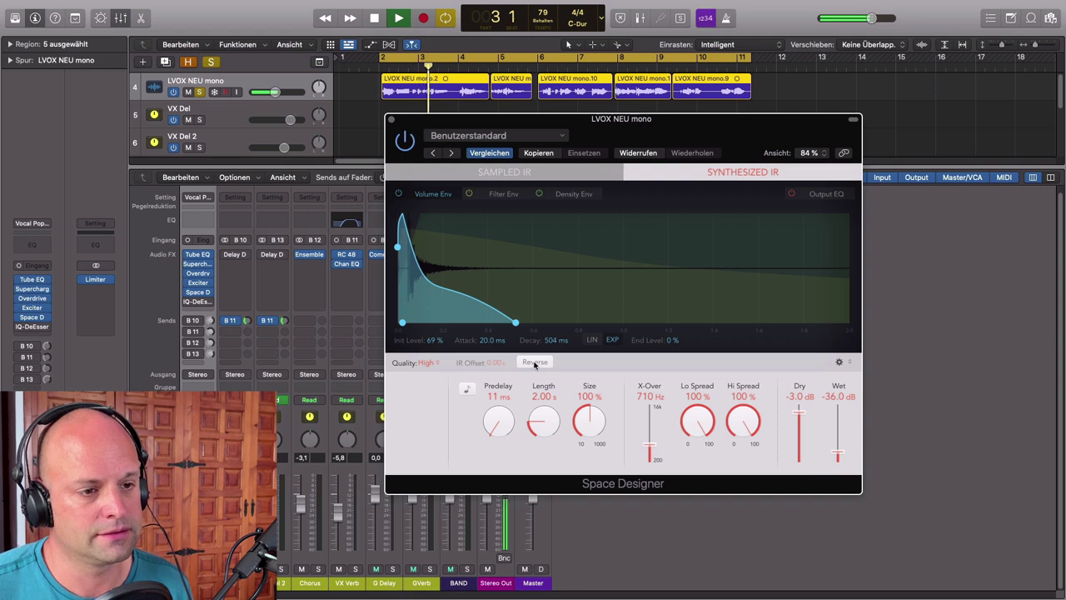
key(space)
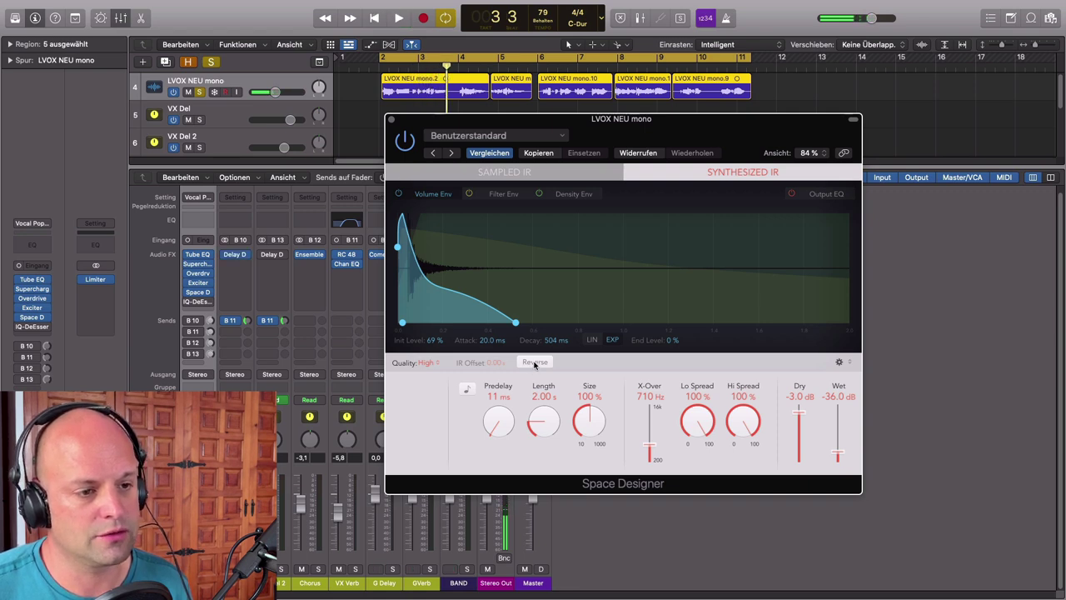
click(535, 363)
key(space)
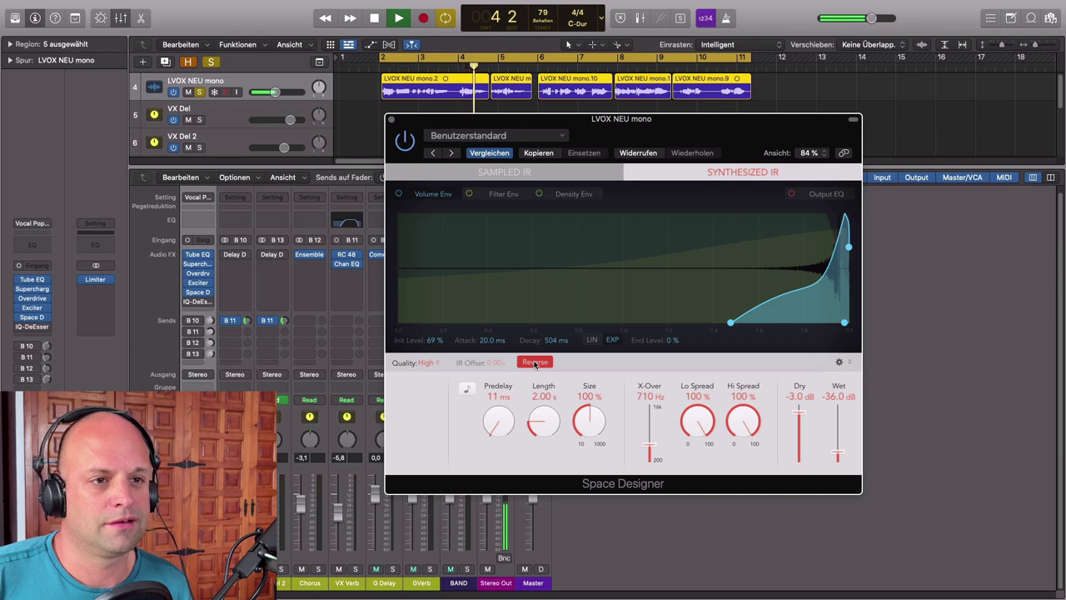
key(space)
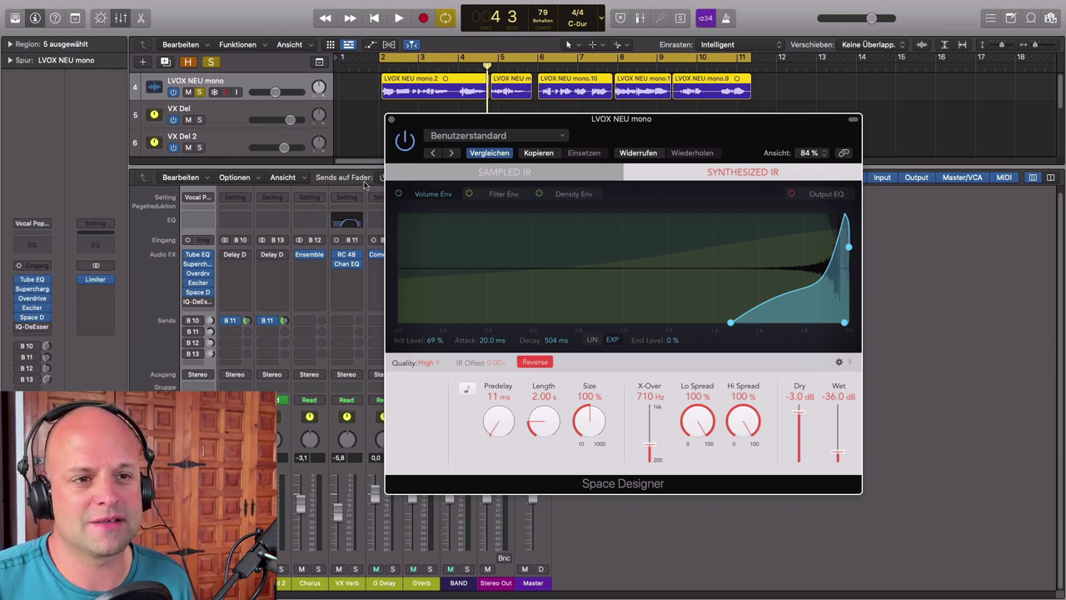
click(391, 119)
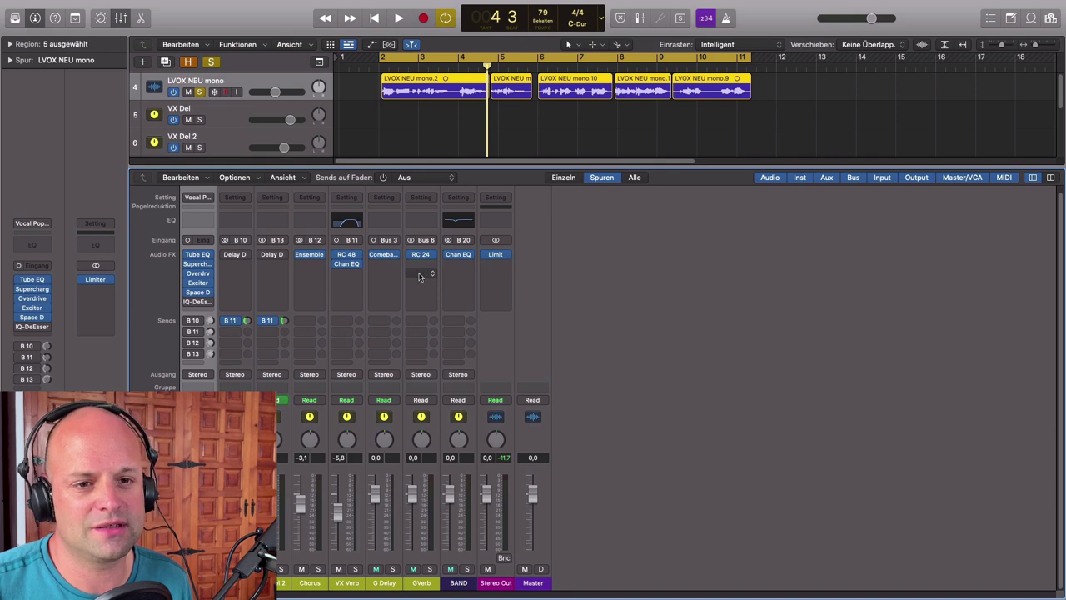
Switch on the IQ-DeEsser on the lead vocal, open it to check its settings and close it.
click(187, 303)
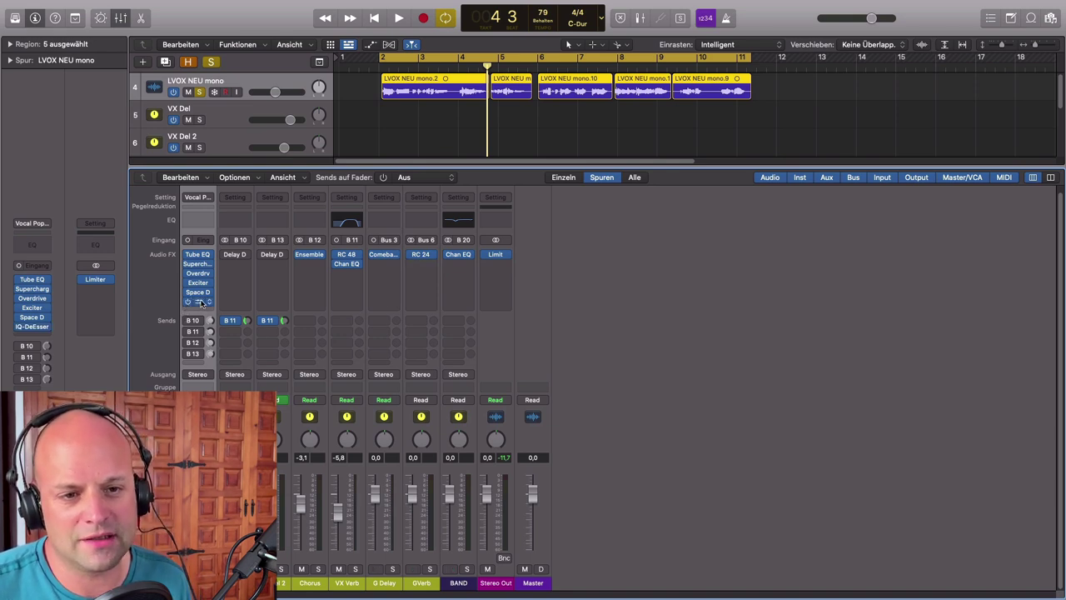
click(198, 301)
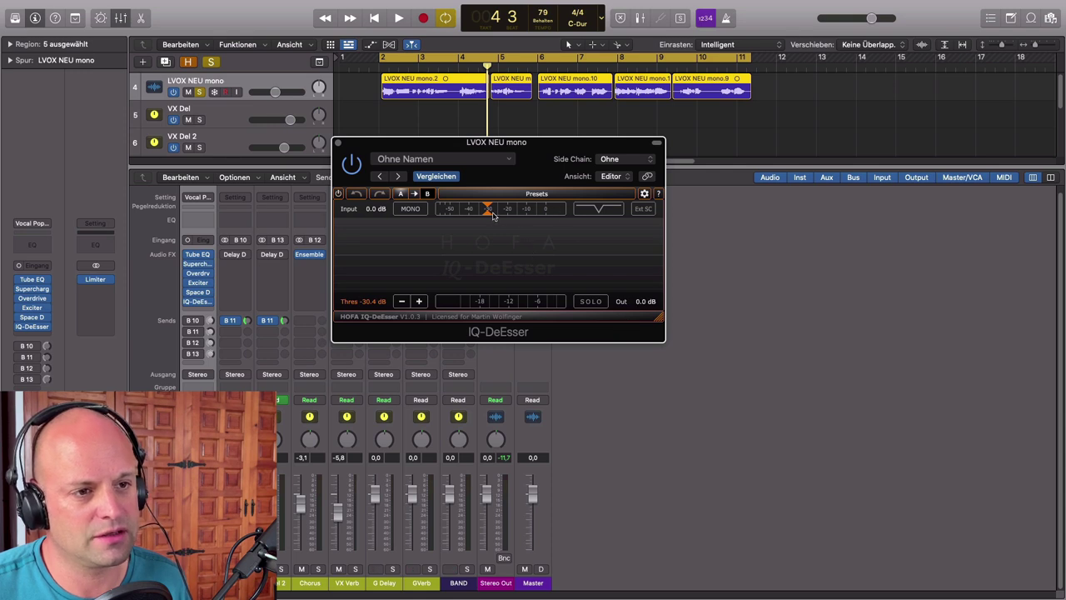
click(339, 145)
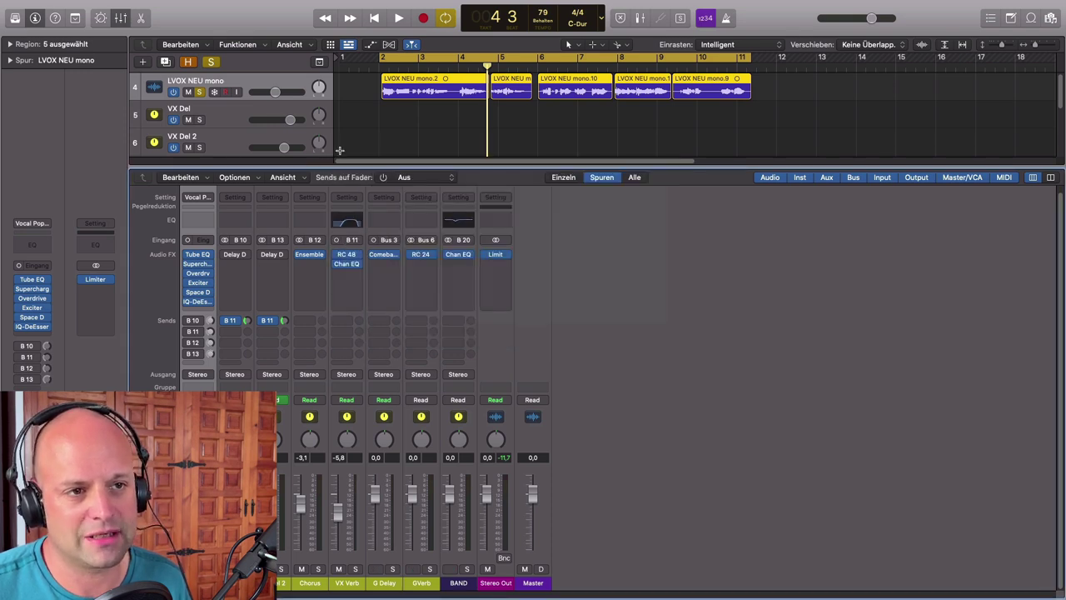
Return the playhead to bar 2, switch on the lead vocal's Bus 10 send and select the VX Del channel.
click(380, 65)
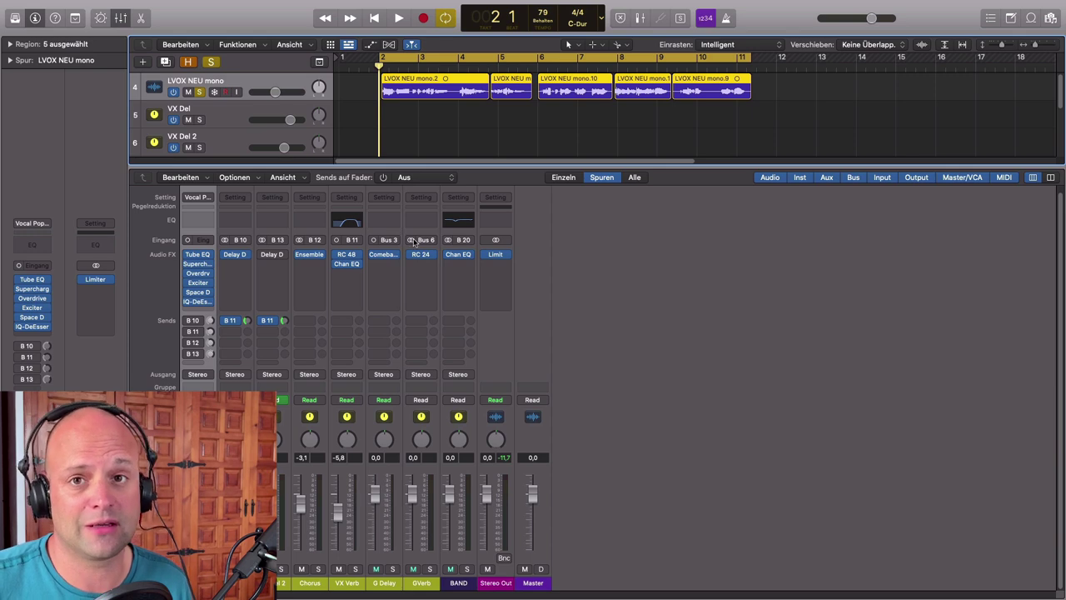
mouse_move(206, 255)
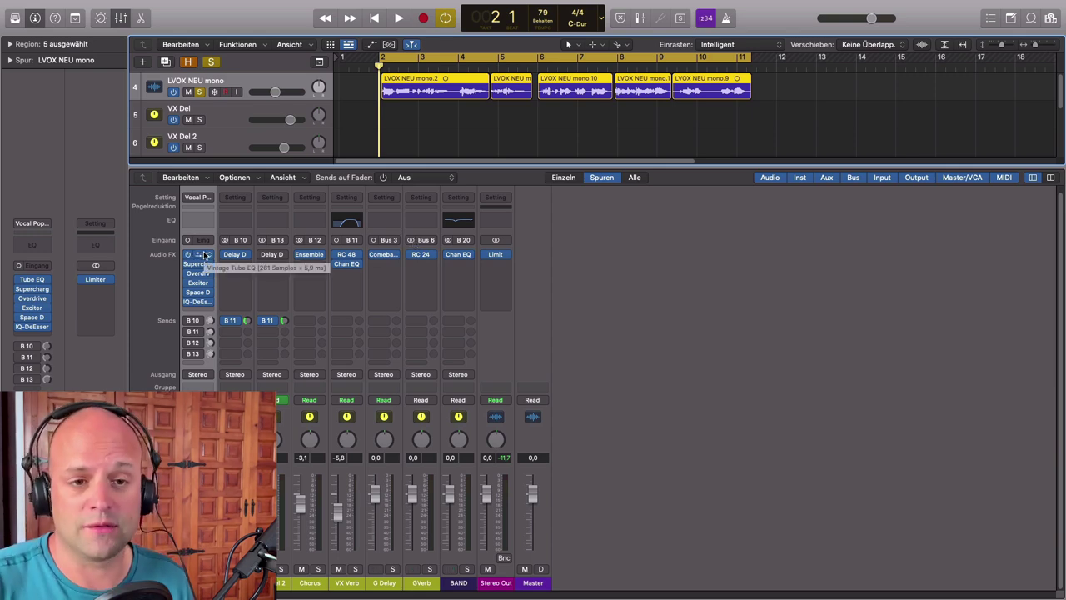
click(187, 321)
click(234, 582)
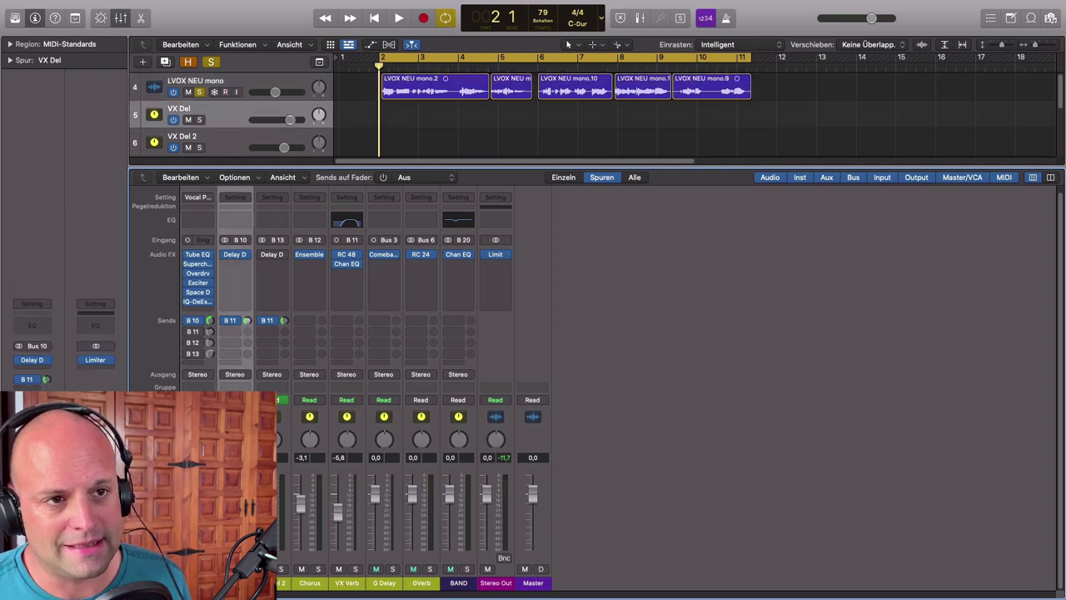
Show track automation, enlarge the tracks area and increase the height of the VX Del track.
key(a)
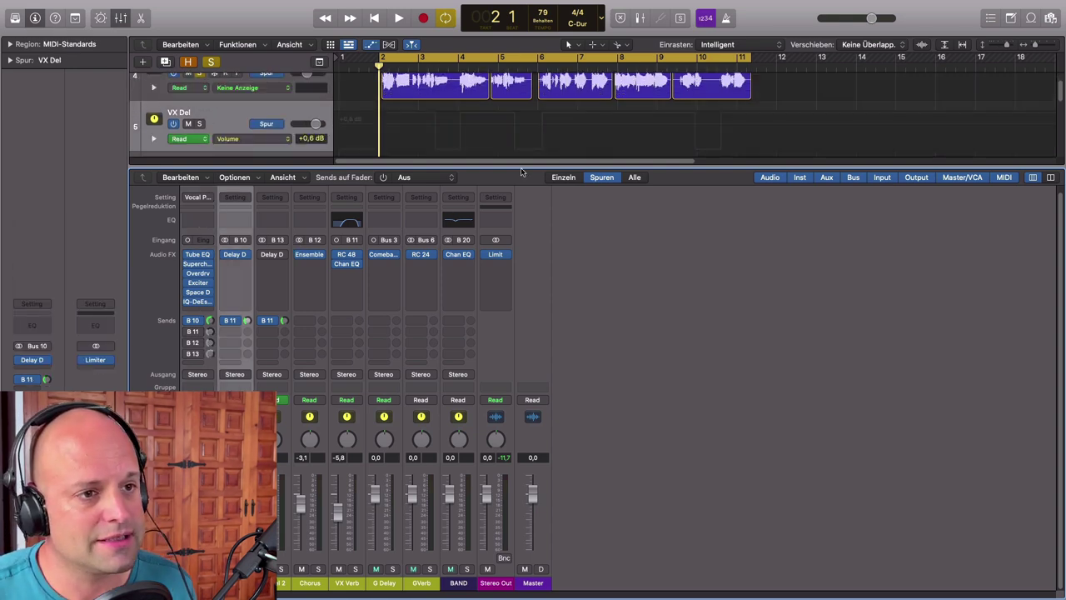
drag(520, 168, 525, 258)
click(257, 115)
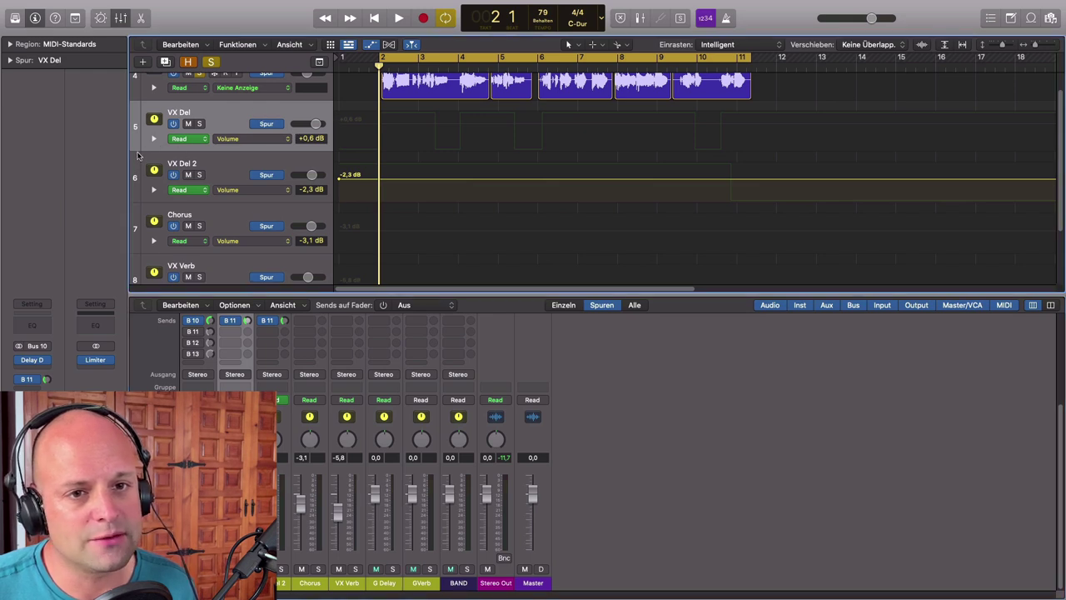
drag(137, 149, 138, 193)
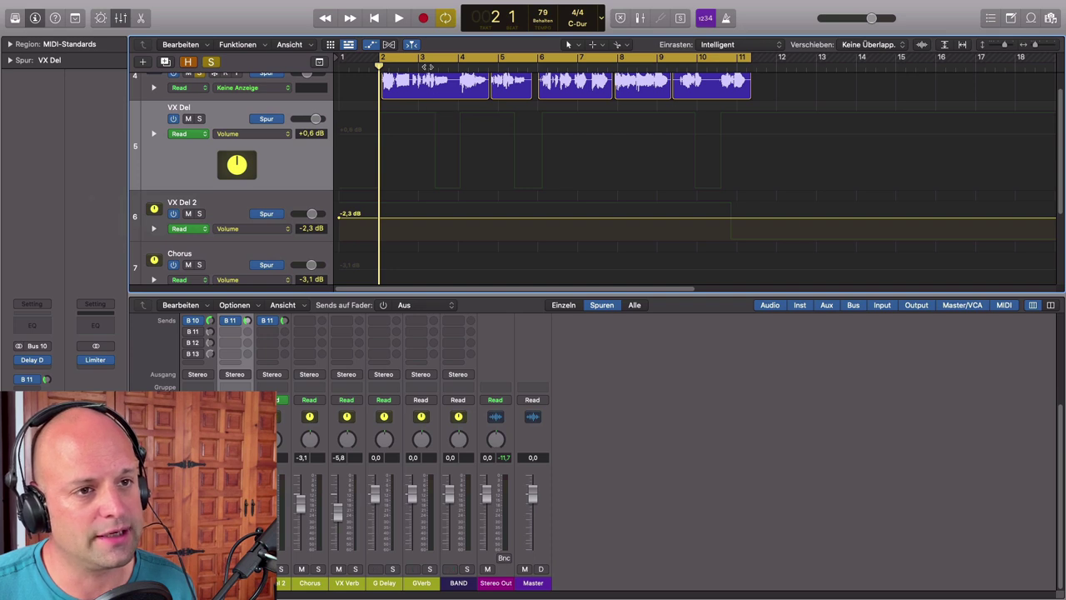
Listen to the vocal with its Bus 10 delay from bar 3 and stop playback.
click(422, 65)
key(space)
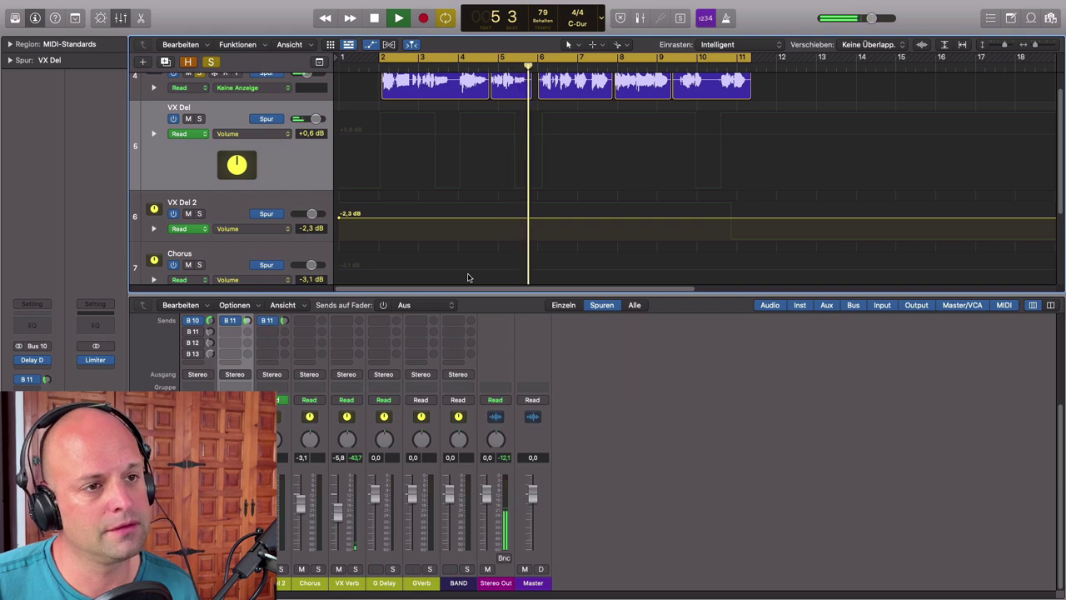
key(space)
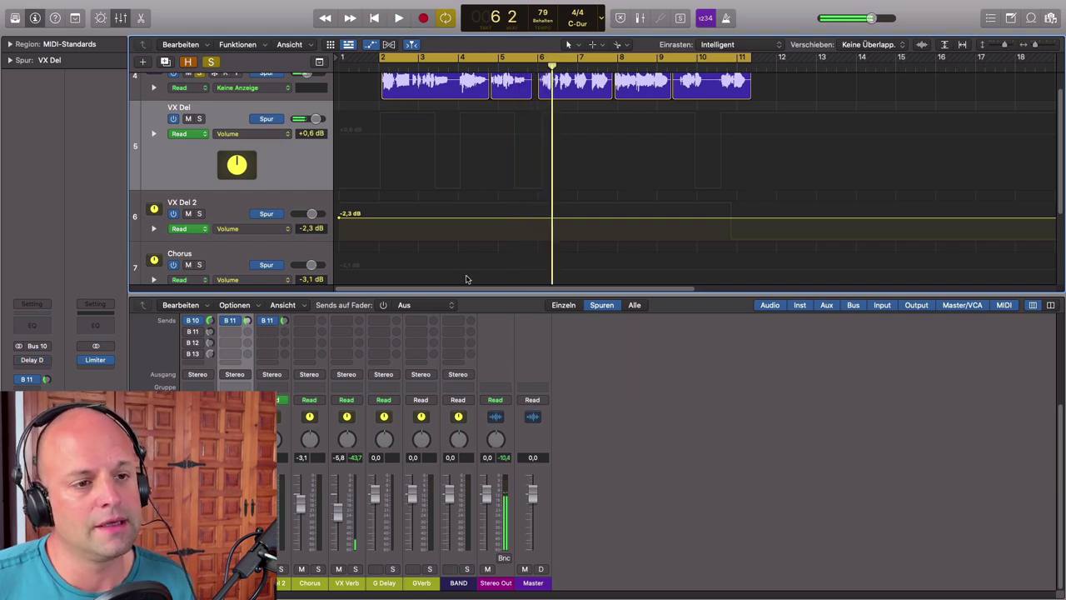
Enlarge the tracks area further, unfold VX Del's Delay Designer bypass automation and place the playhead at bar 3 beat 4.
drag(445, 293, 445, 470)
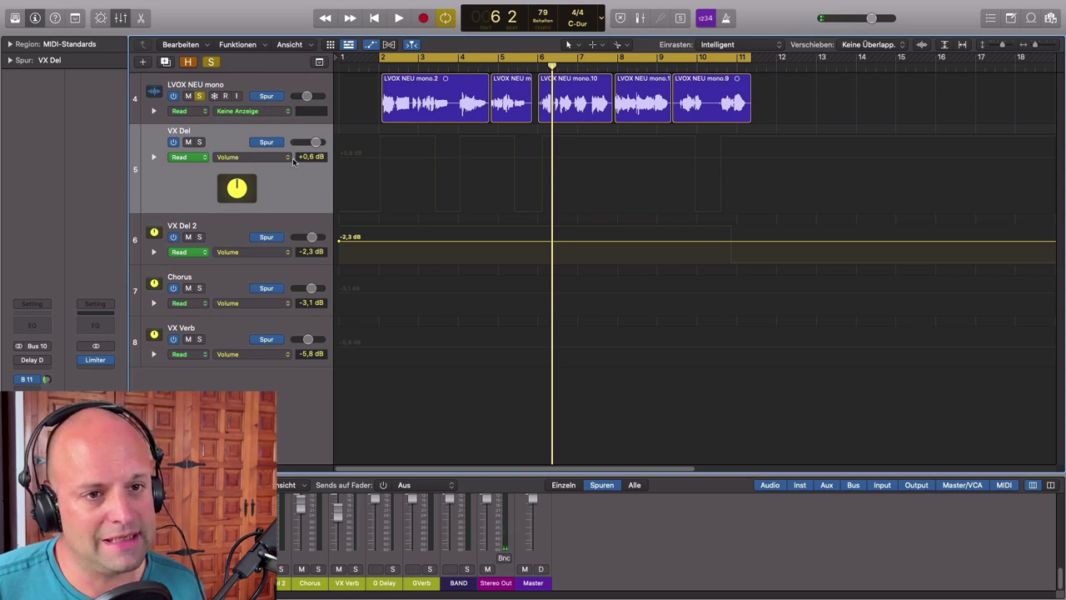
click(154, 155)
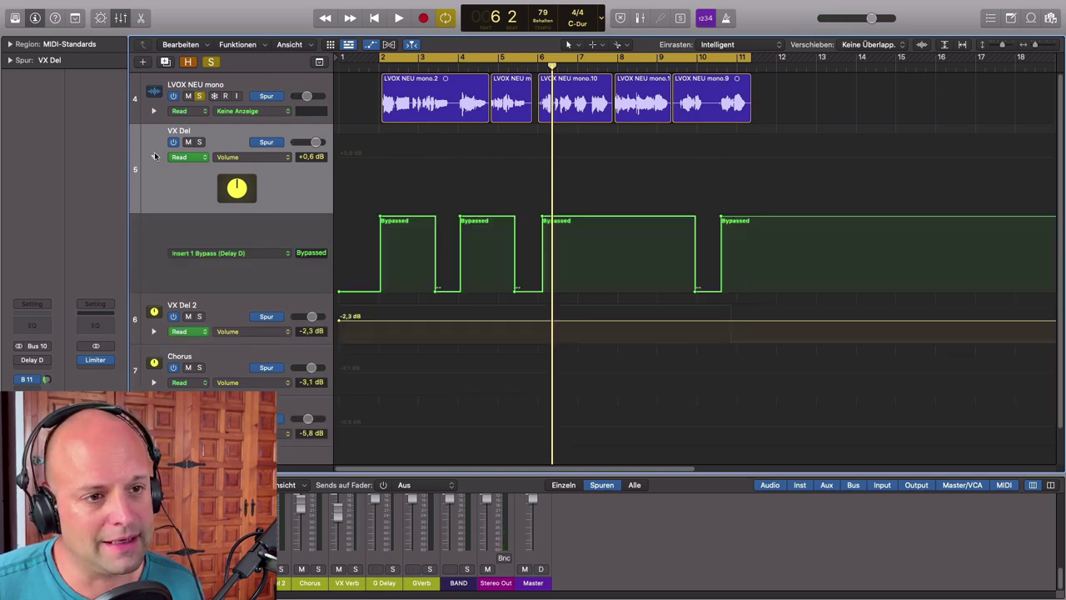
click(448, 66)
Play the vocal from bar 3 beat 2 to hear the automated delay, stop, and place the playhead at bar 4.
key(super+Right)
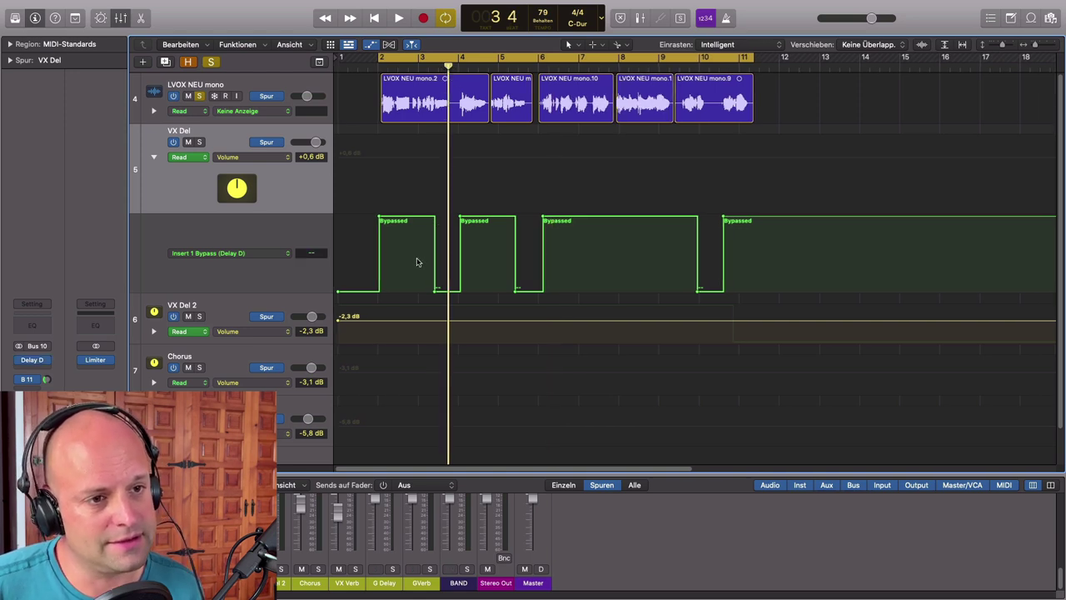
click(426, 66)
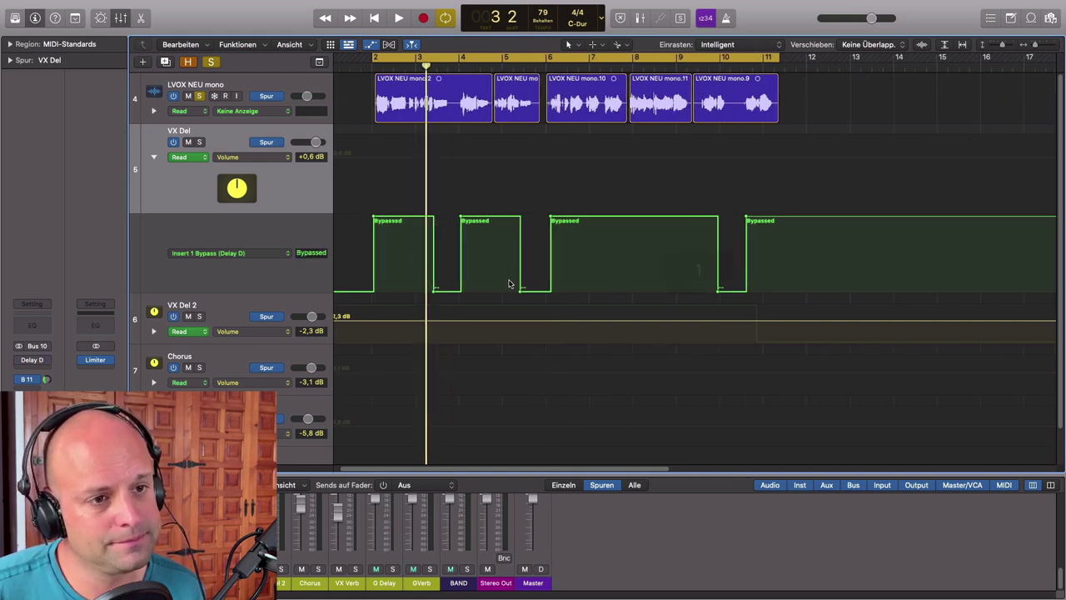
key(super+Right)
key(space)
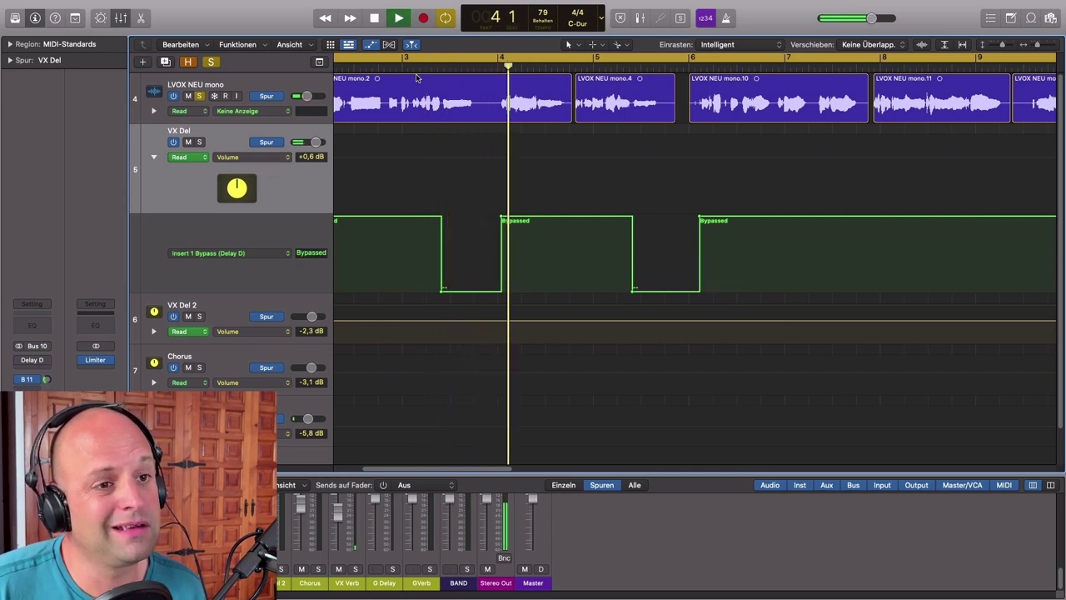
key(space)
click(500, 68)
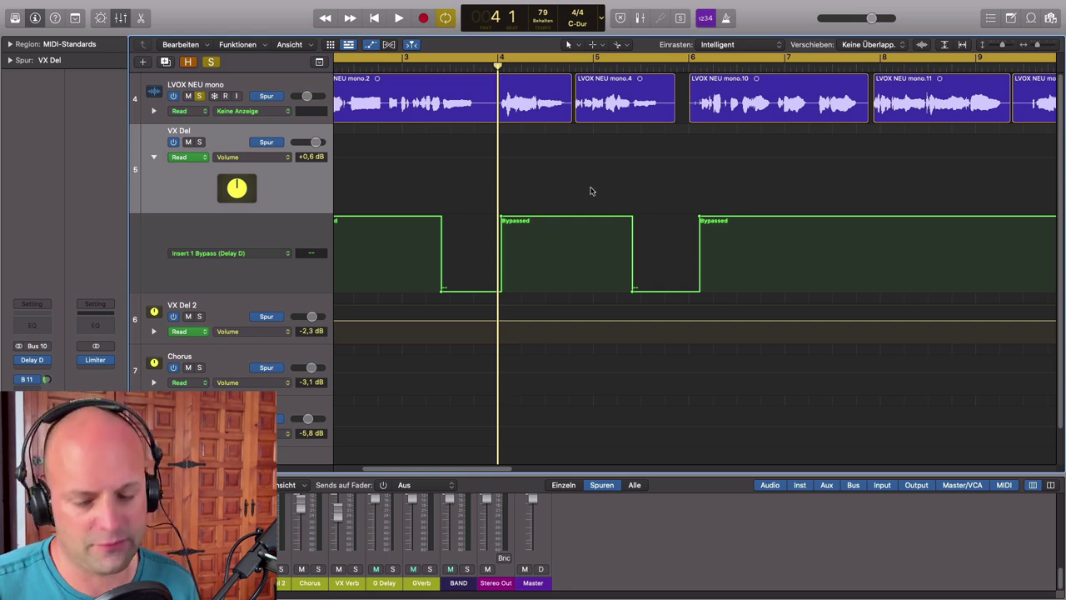
Fold the VX Del bypass automation lane and shrink the tracks area to bring the mixer's inserts and sends back into view.
scroll(554, 185, down, 1)
scroll(554, 185, down, 2)
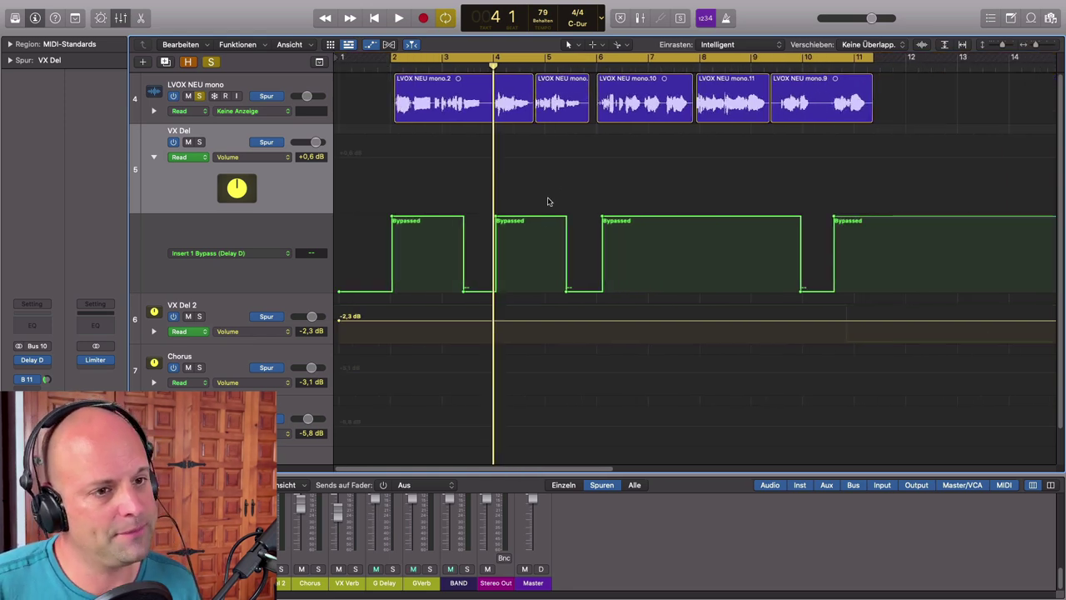
click(154, 157)
drag(300, 469, 331, 187)
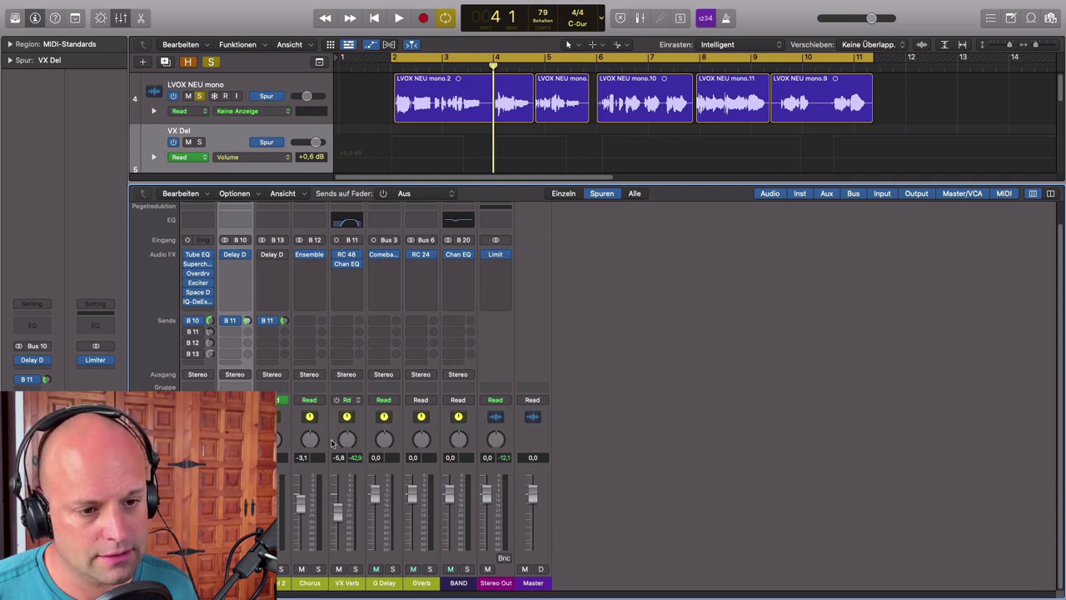
Activate the lead vocal's Bus 11 send, select the VX Verb channel and play the soloed vocal with reverb.
click(192, 332)
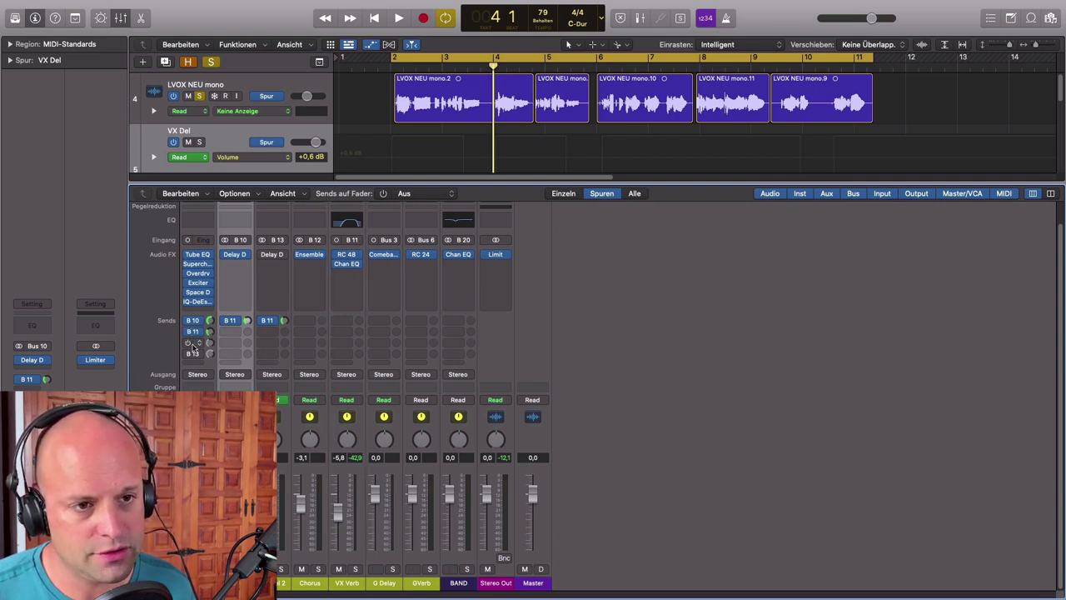
click(346, 583)
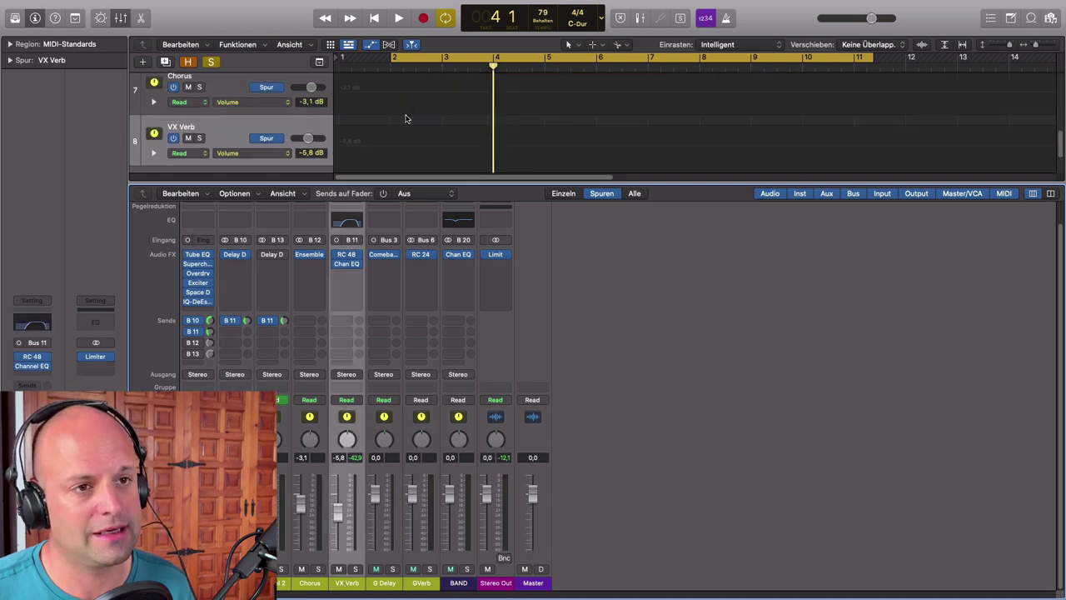
scroll(407, 109, up, 2)
key(space)
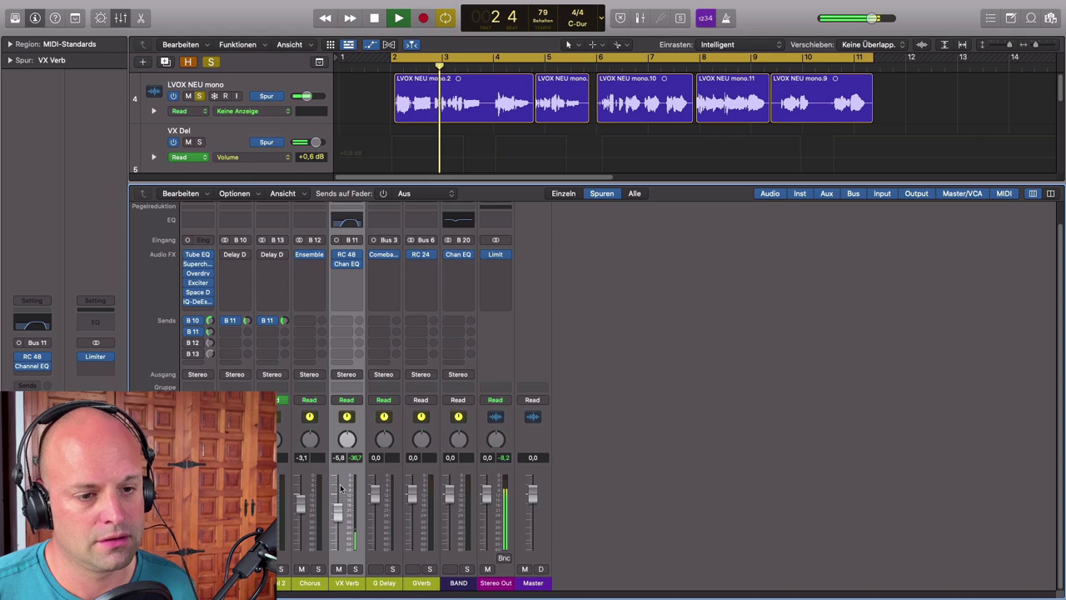
Open VX Verb's RC 48 reverb, move its window clear of the tracks and channel strip, and stop playback.
click(348, 255)
drag(471, 148, 613, 199)
key(space)
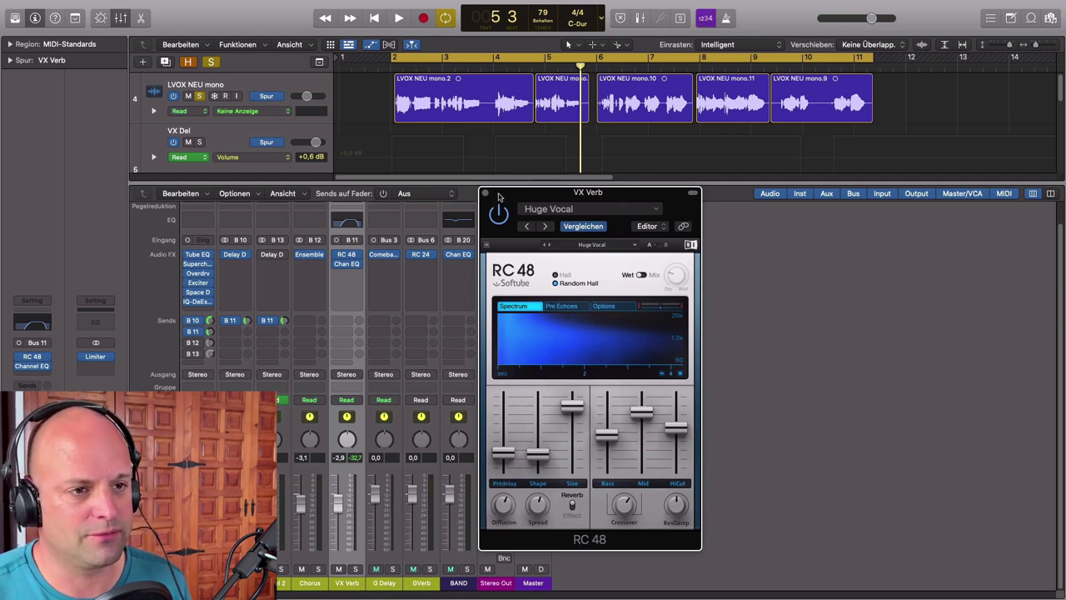
drag(499, 196, 504, 194)
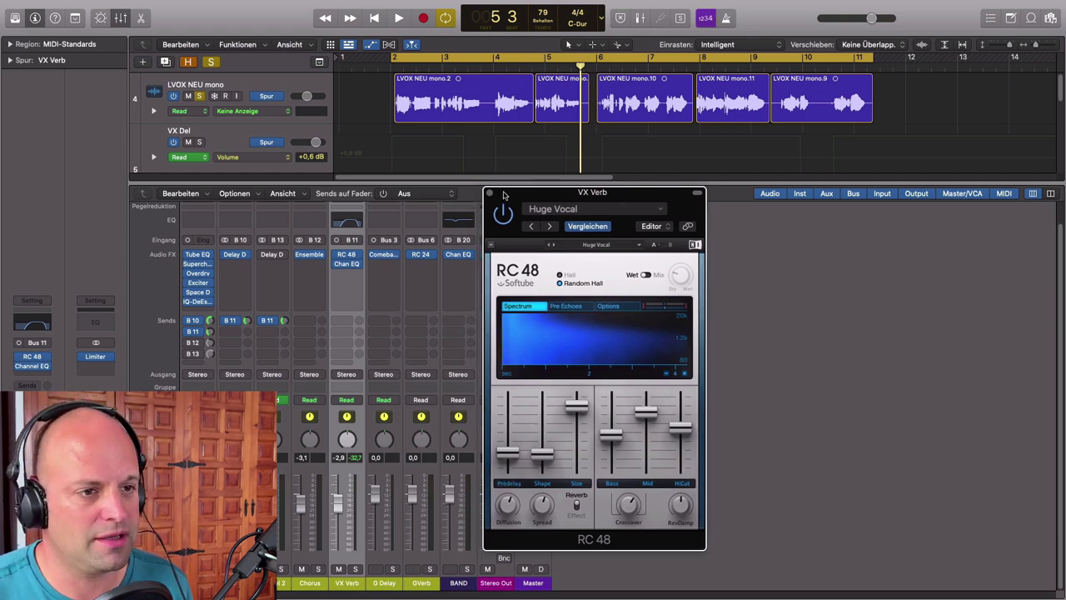
Play the soloed vocal with its reverb from bar 2, stop playback and close the RC 48 window.
click(394, 69)
key(space)
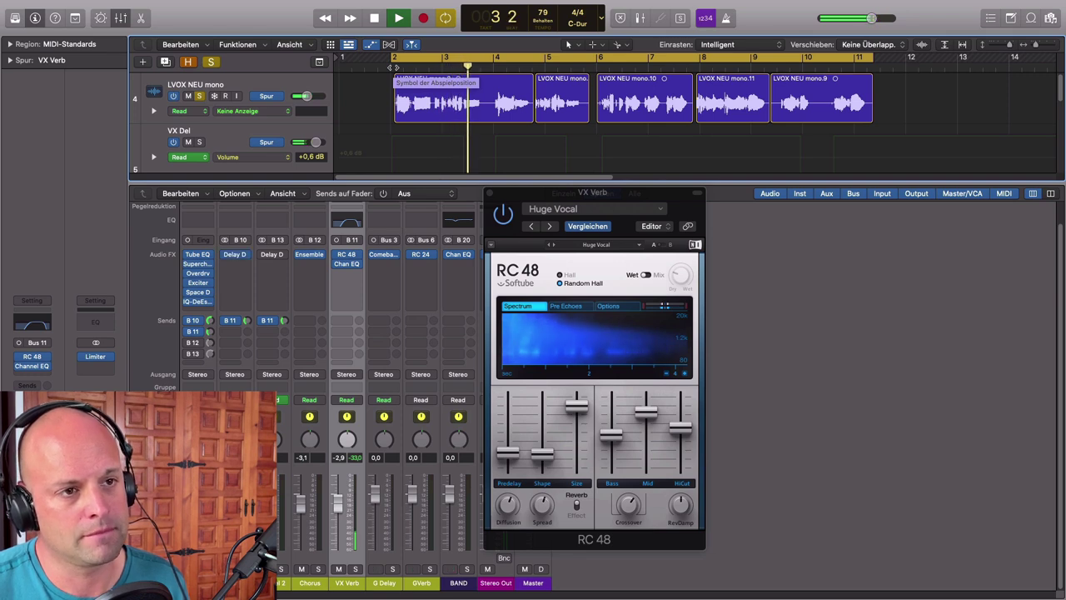
key(space)
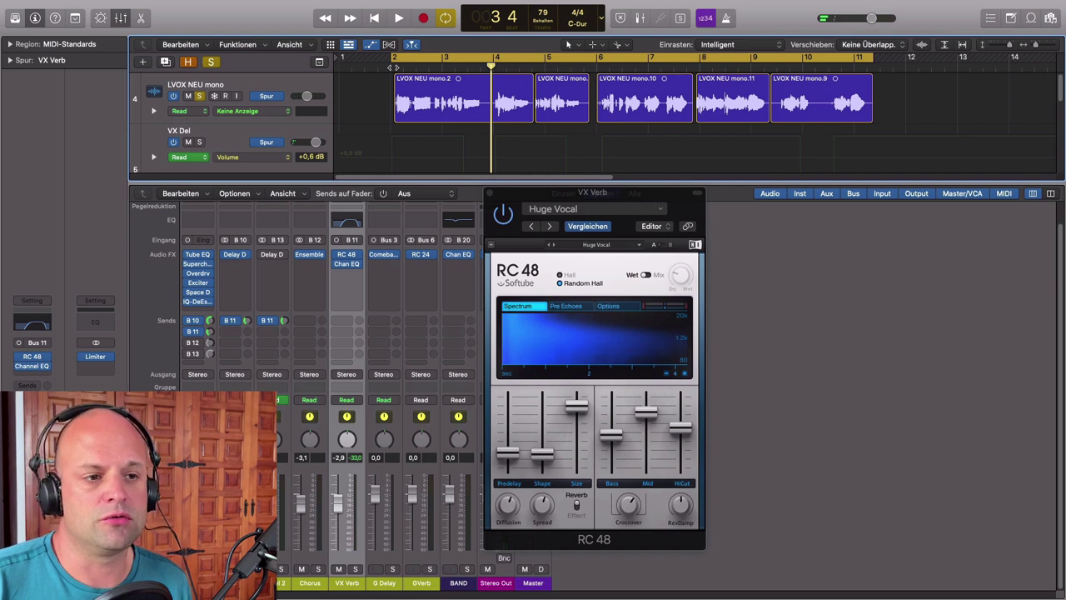
click(491, 194)
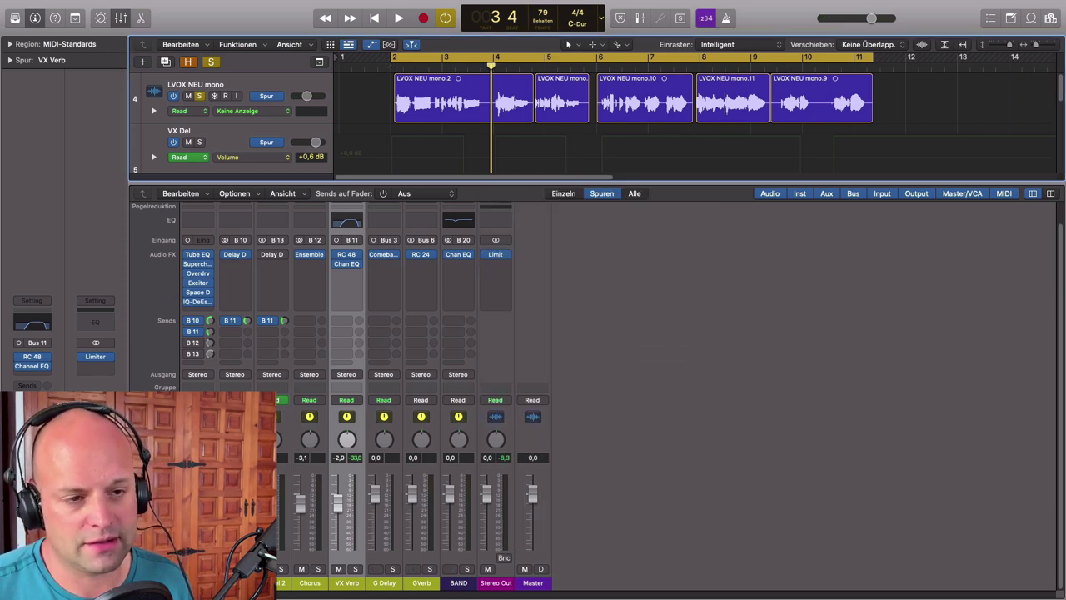
Turn off the lead vocal's solo, then open the Chorus channel's Ensemble plug-in and position its window over the mixer.
key(s)
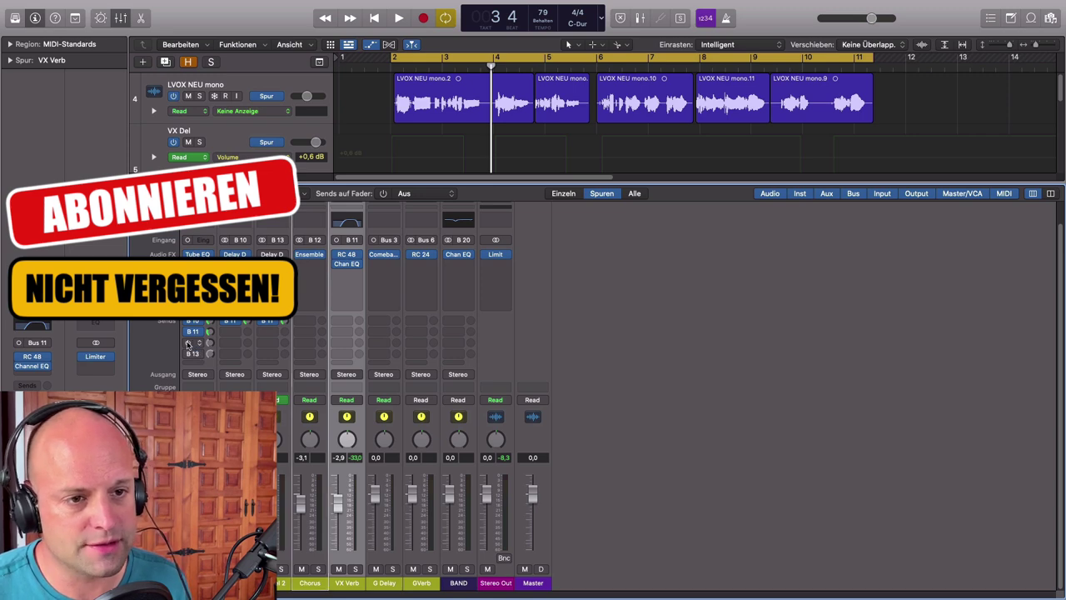
click(311, 584)
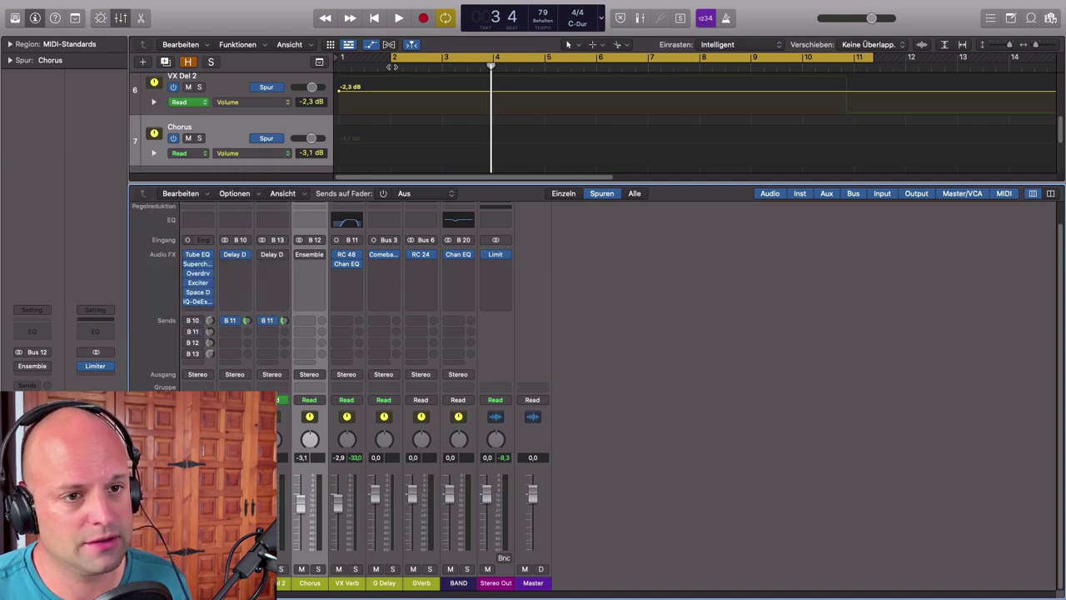
click(309, 254)
drag(454, 145, 533, 64)
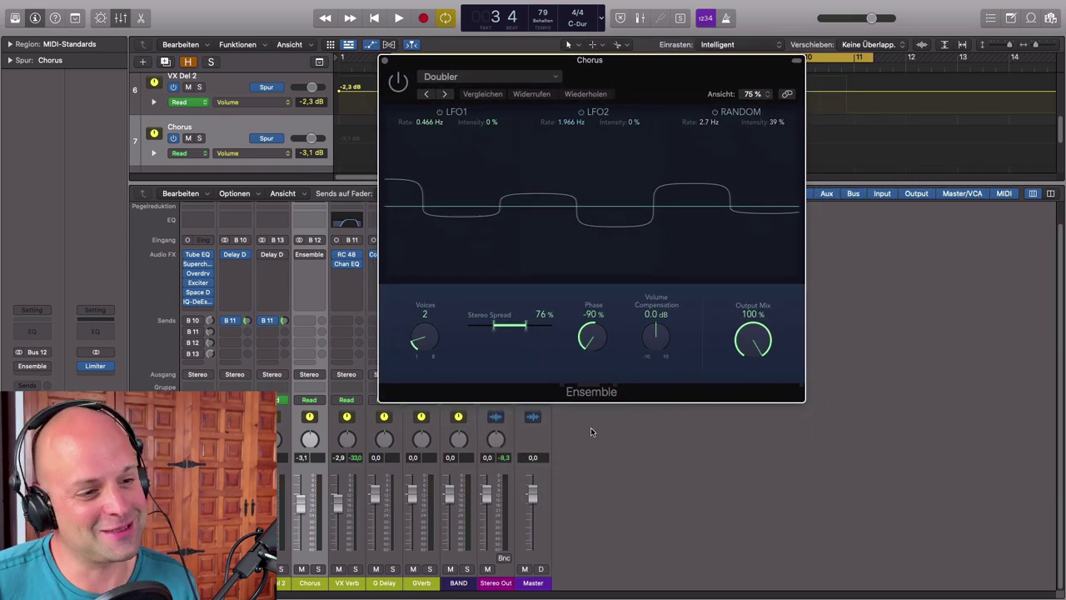
drag(644, 89, 637, 166)
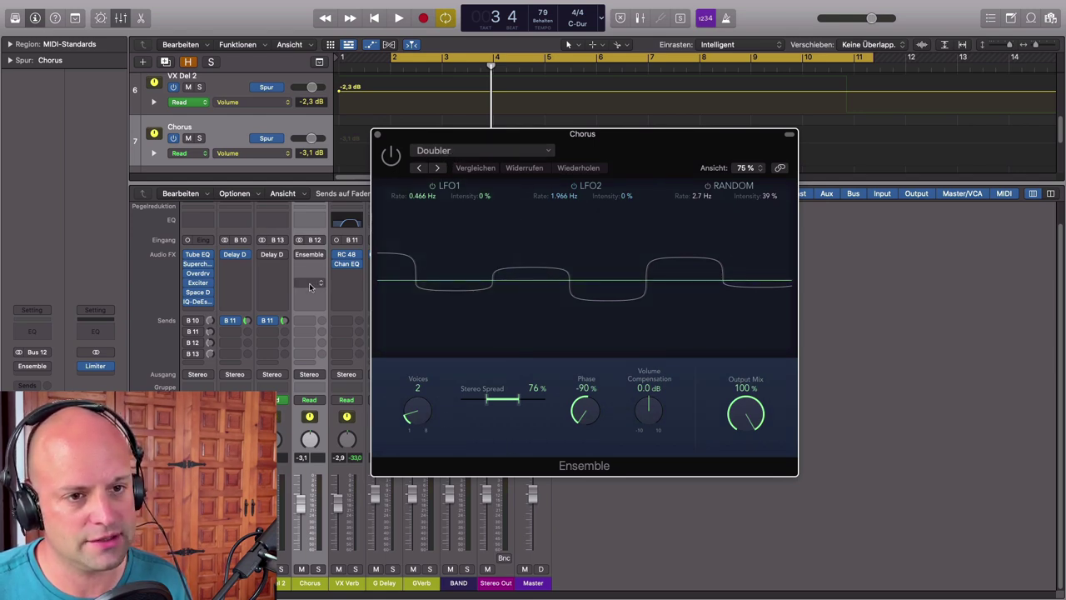
Place the playhead at bar 2, solo the Chorus channel and play it from there.
click(392, 65)
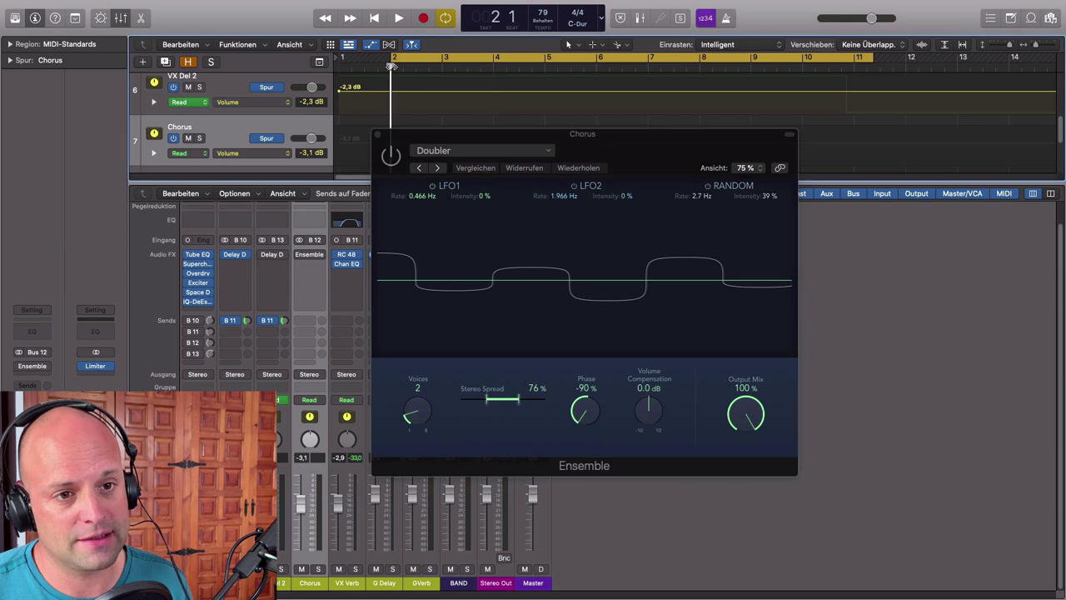
key(space)
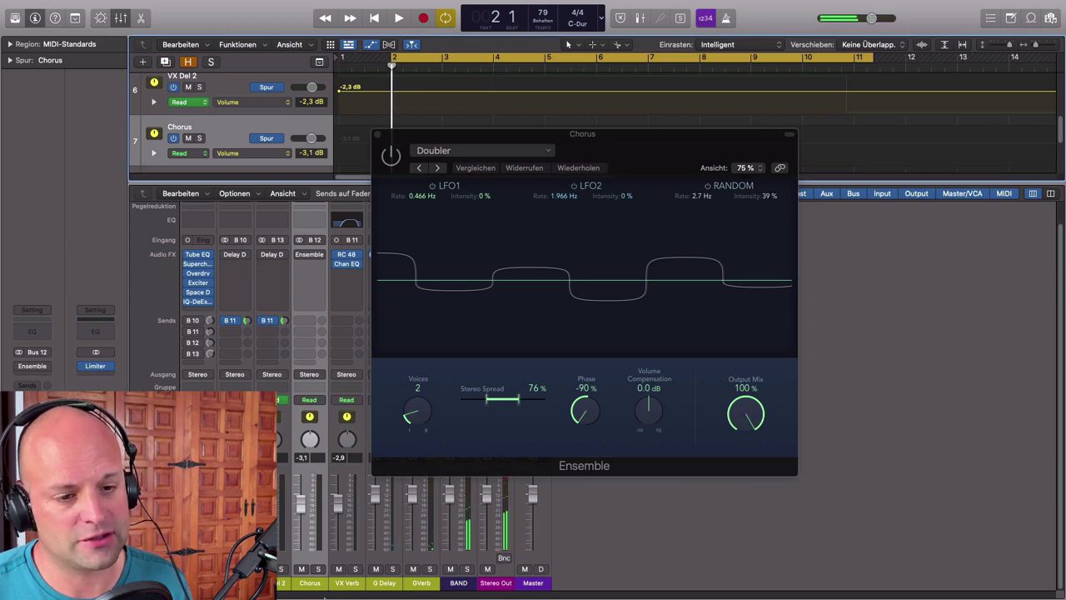
click(316, 568)
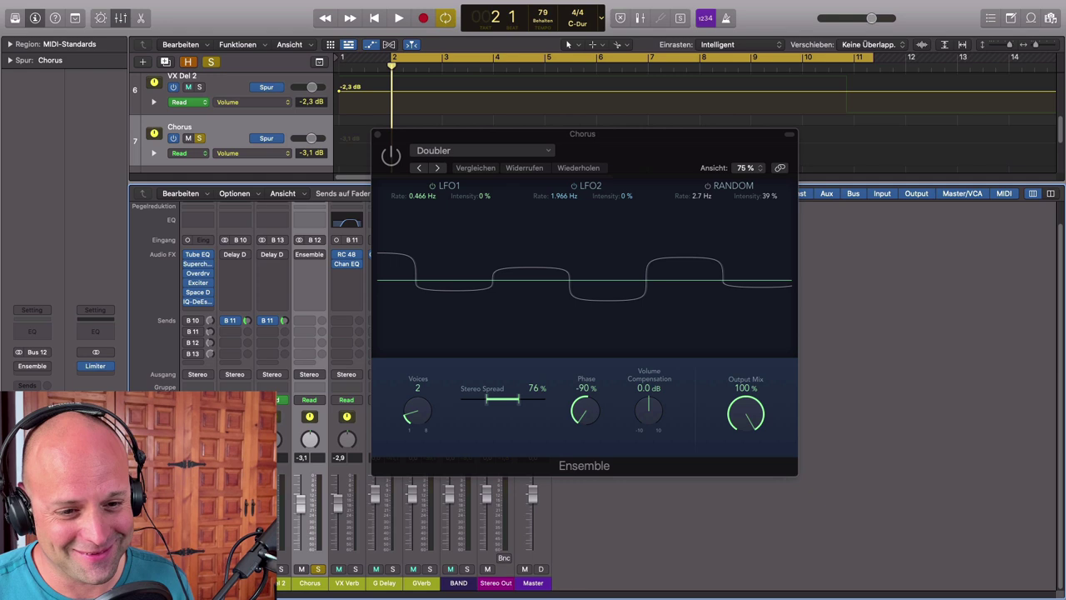
click(399, 18)
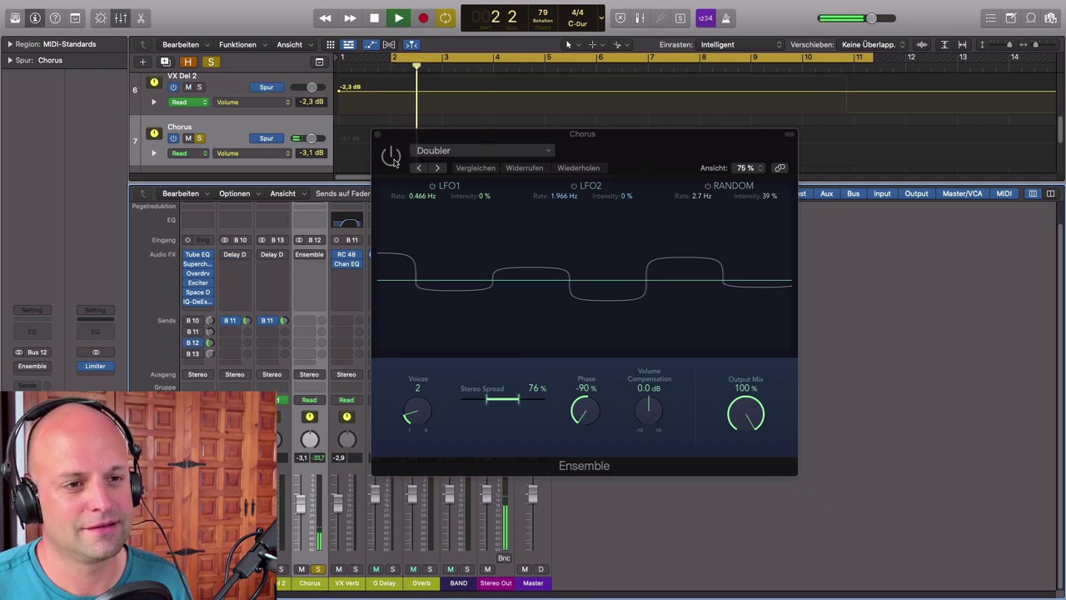
Activate the Ensemble plug-in on the Chorus channel, then bypass and reactivate it during playback to compare the sound.
click(394, 160)
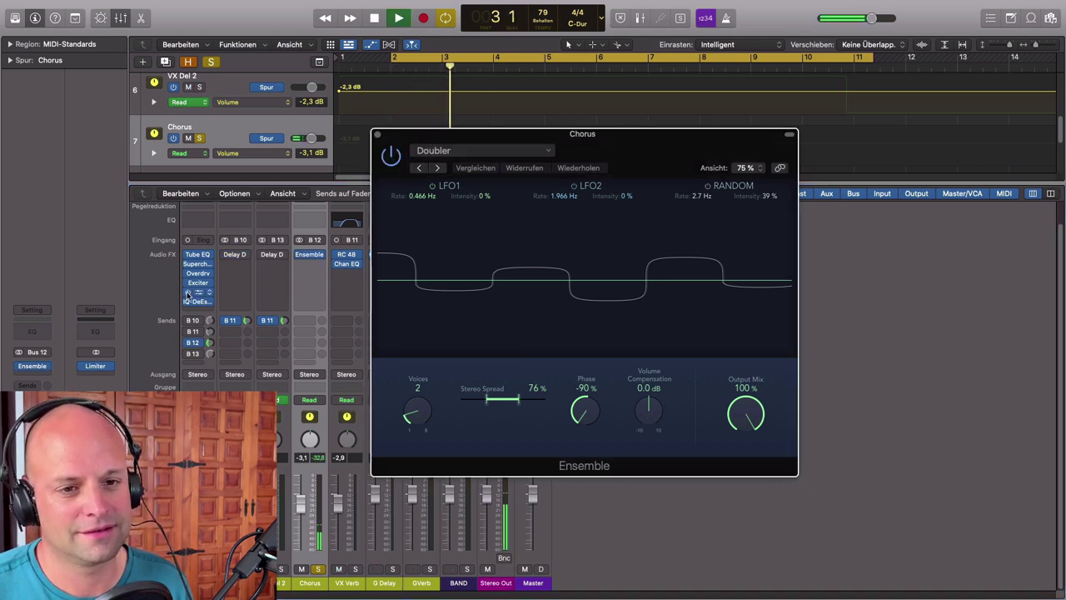
click(301, 258)
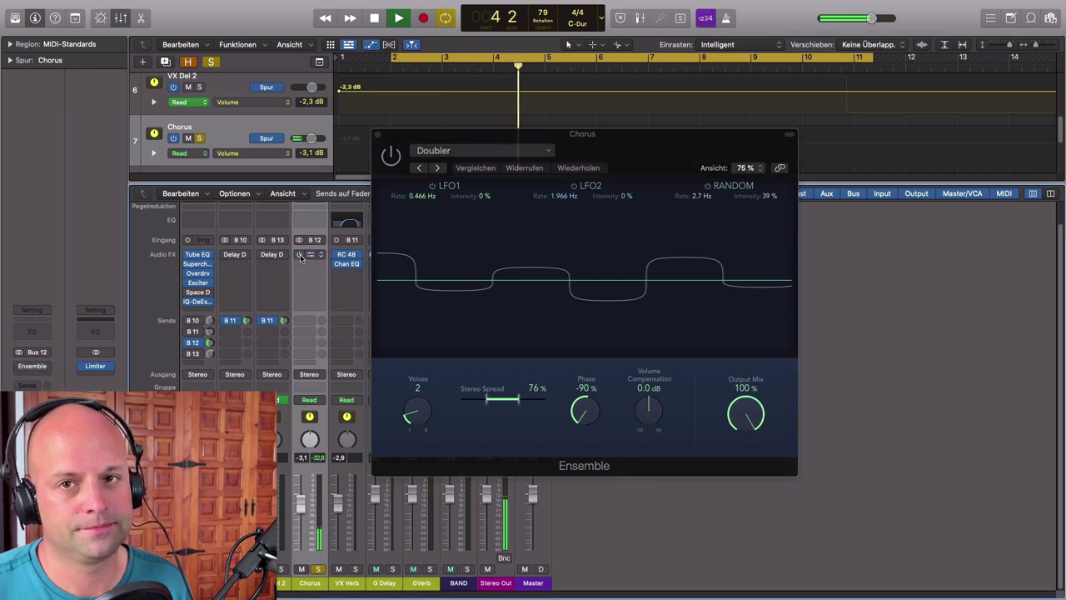
click(301, 259)
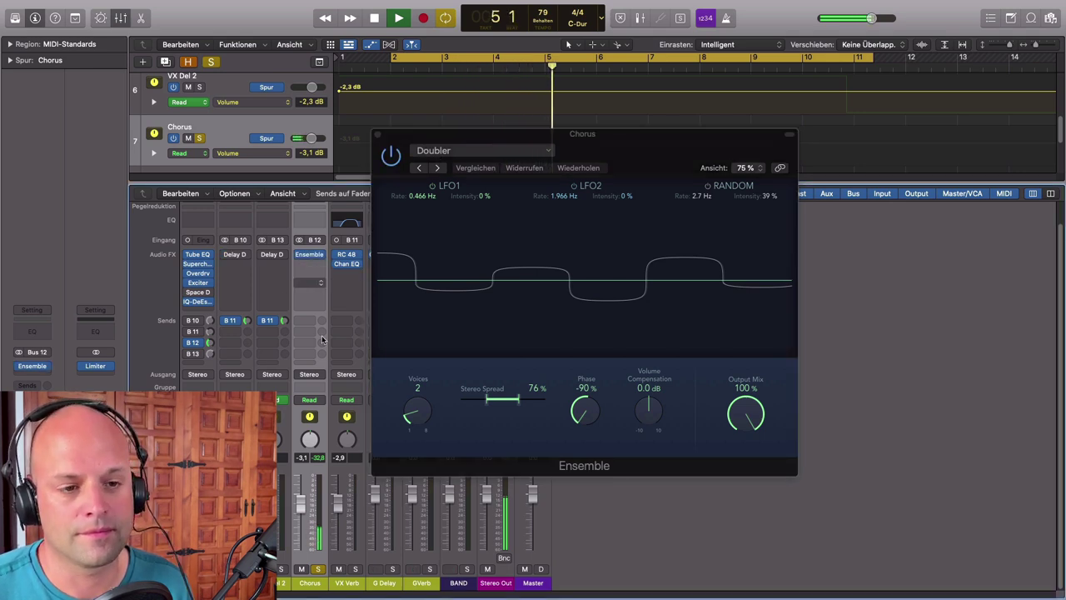
Try the lead vocal's Bus 12 send at +4.9 dB, lower it again and stop playback.
drag(209, 343, 209, 330)
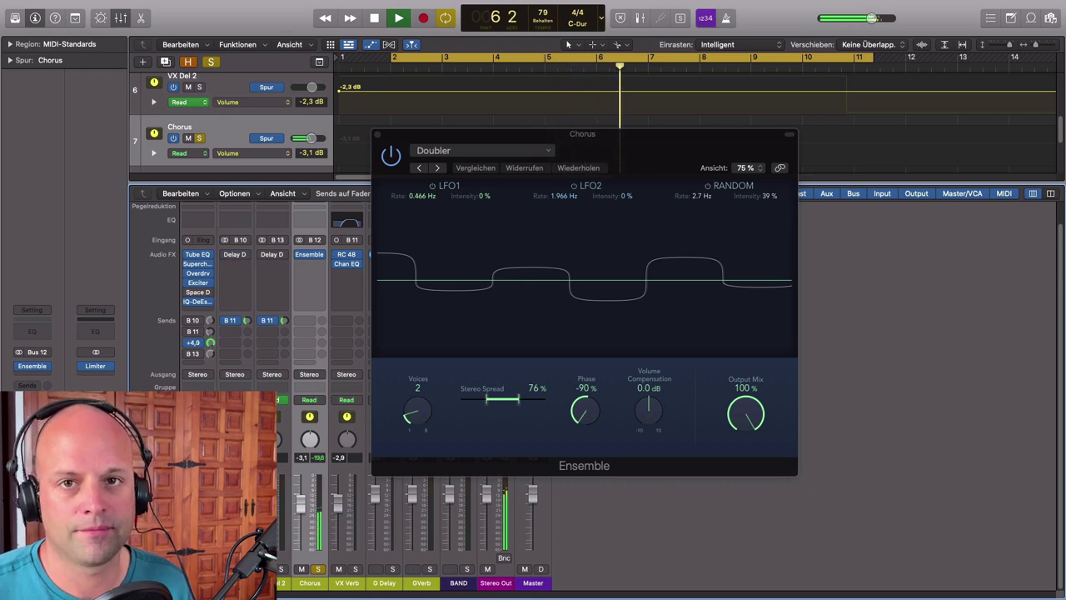
drag(209, 330, 209, 350)
key(space)
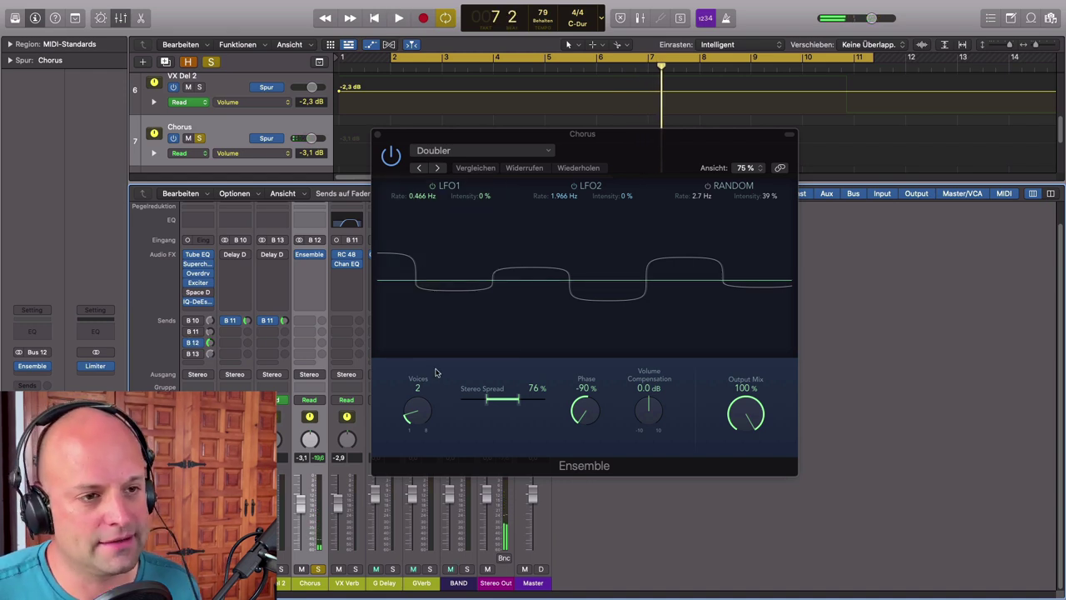
Close the Ensemble window, turn off the Chorus channel's solo and return to the lead vocal channel.
click(380, 135)
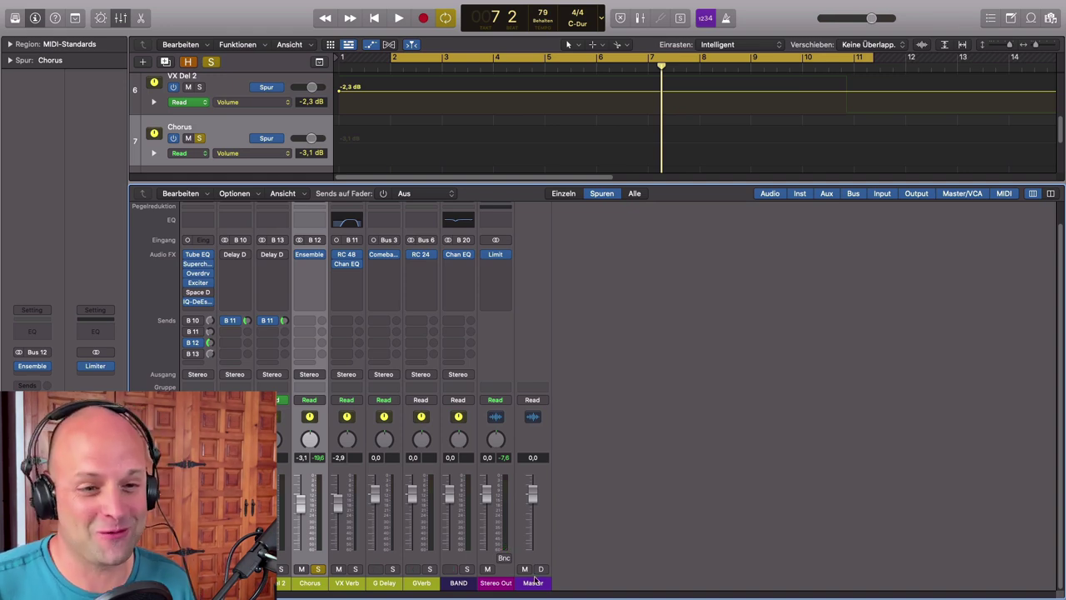
click(319, 570)
click(206, 569)
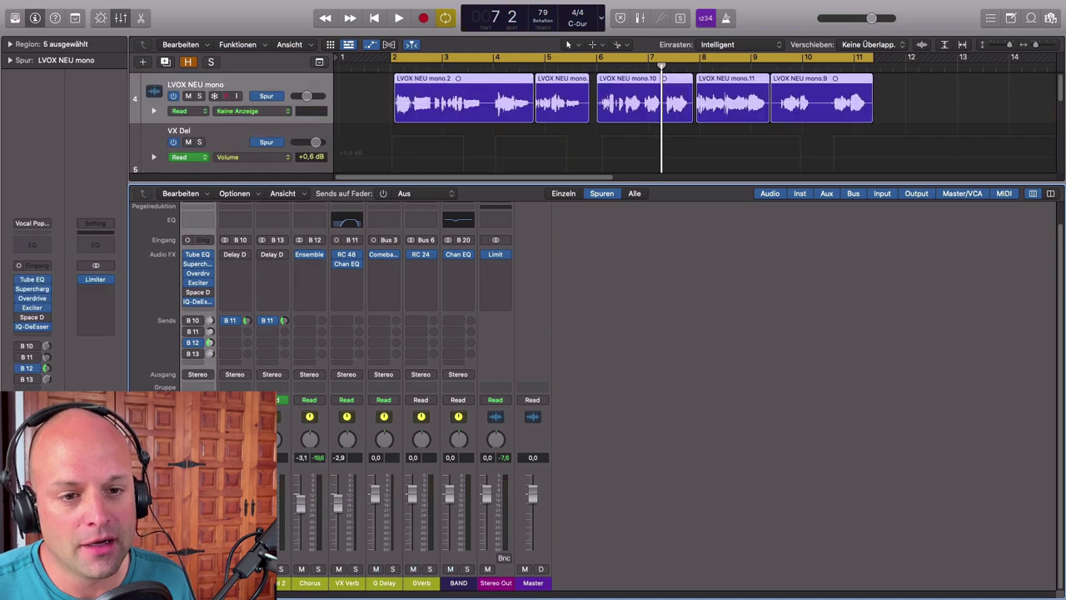
Activate the lead vocal's sends to Bus 10, Bus 11 and Bus 13.
click(188, 321)
click(188, 332)
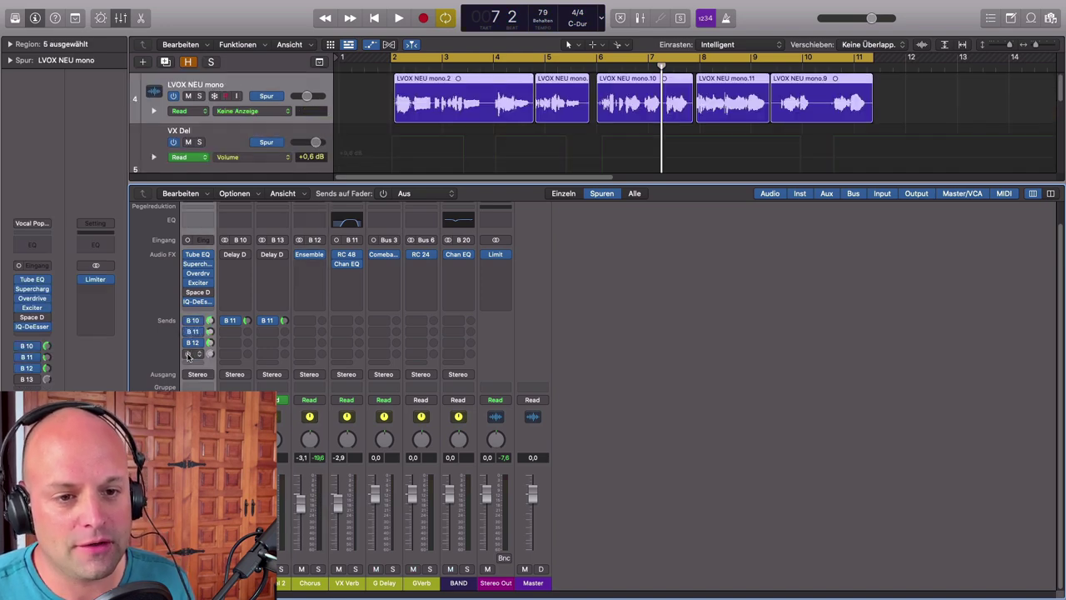
click(188, 354)
Switch off the cycle range, solo the lead vocal and play its last region with all sends active.
scroll(657, 160, down, 1)
click(770, 57)
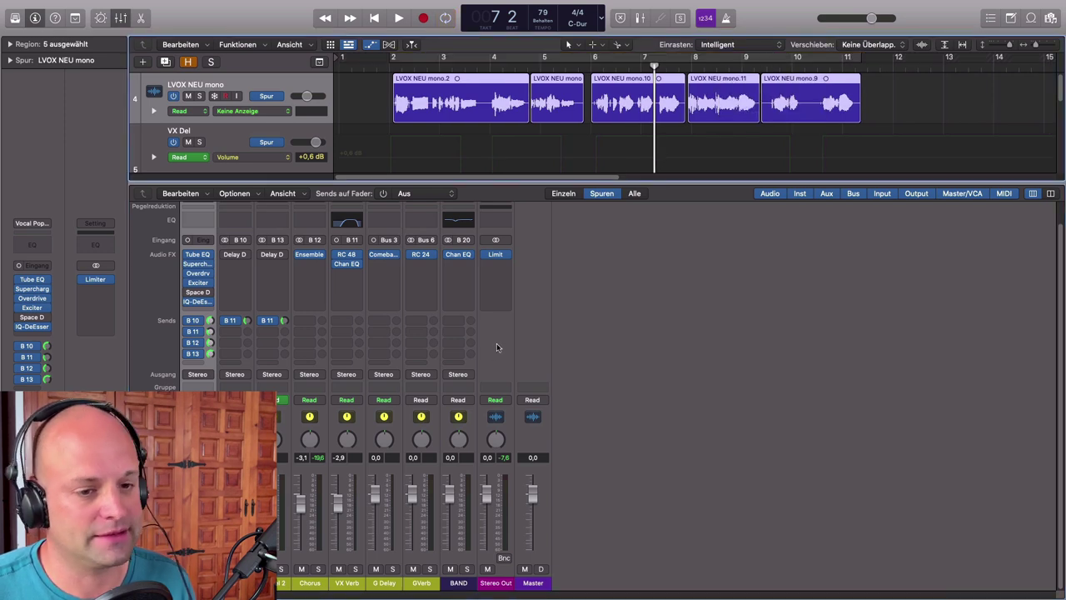
key(s)
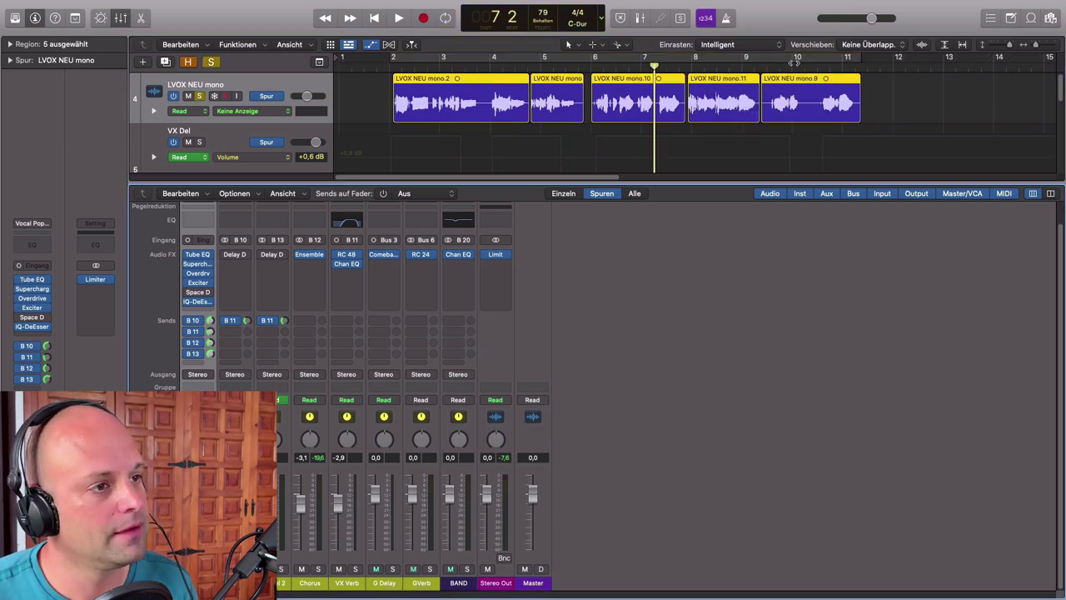
key(space)
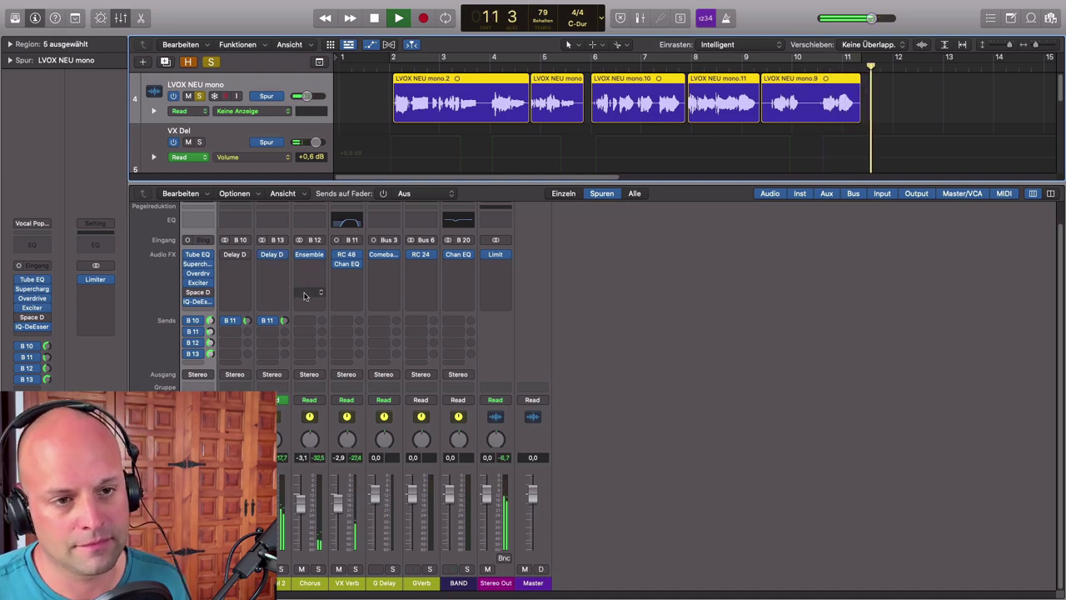
Open VX Del 2's Delay Designer while its echoes play out, stop playback and reposition the plug-in window.
click(268, 258)
mouse_move(665, 145)
mouse_down()
mouse_move(773, 132)
mouse_move(761, 116)
mouse_move(676, 114)
mouse_move(659, 158)
mouse_up()
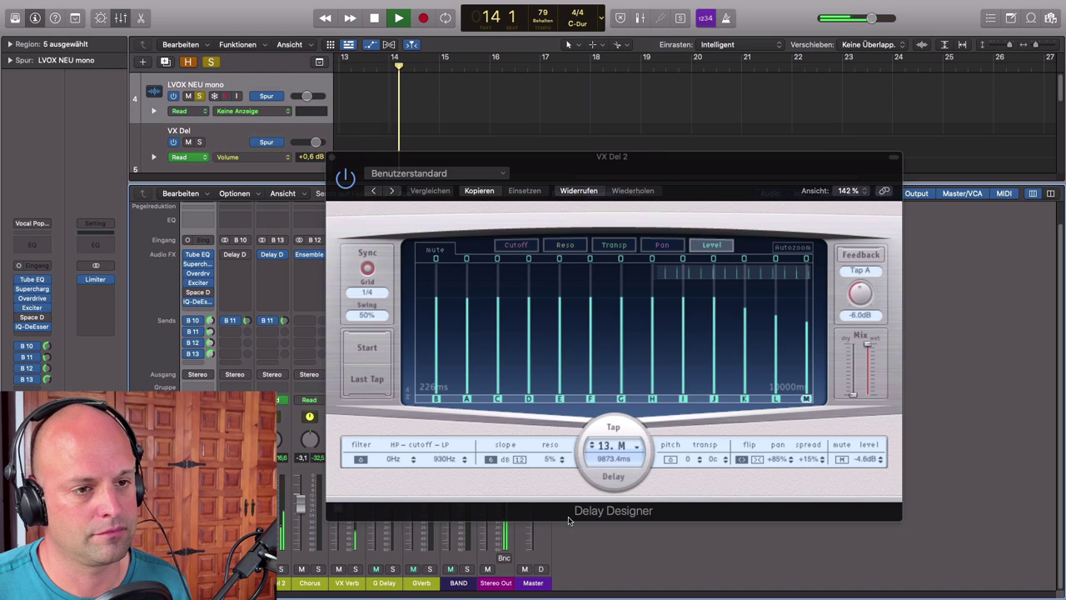
key(space)
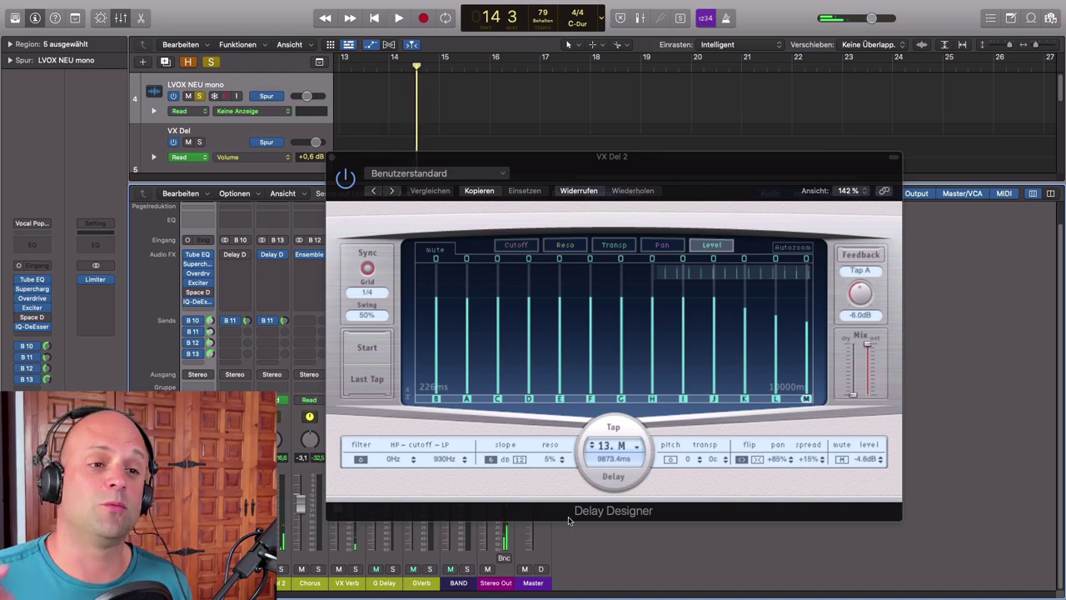
drag(673, 170, 648, 97)
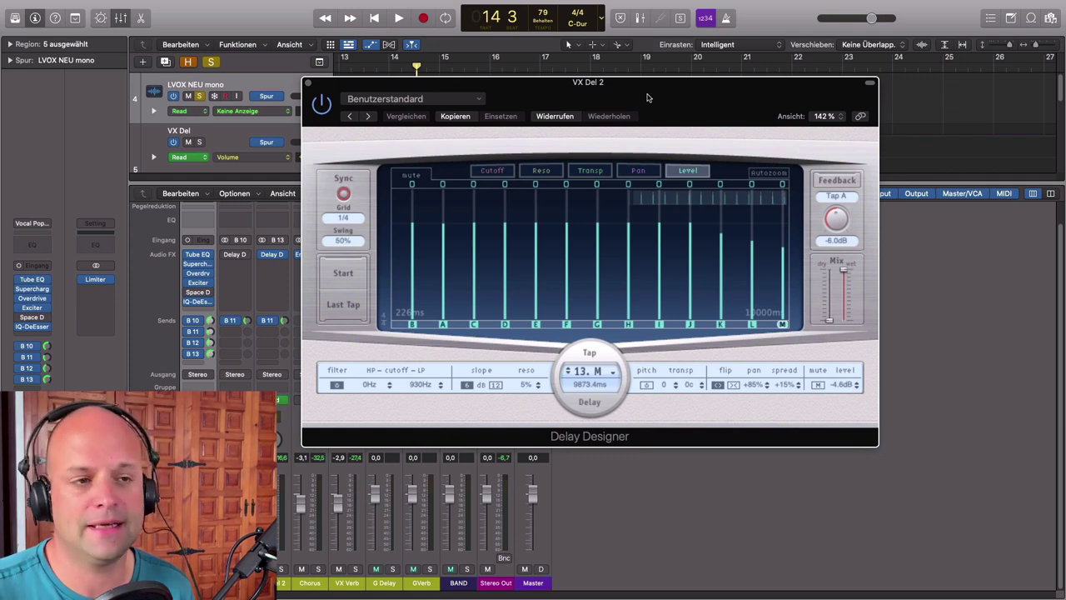
drag(648, 98, 660, 97)
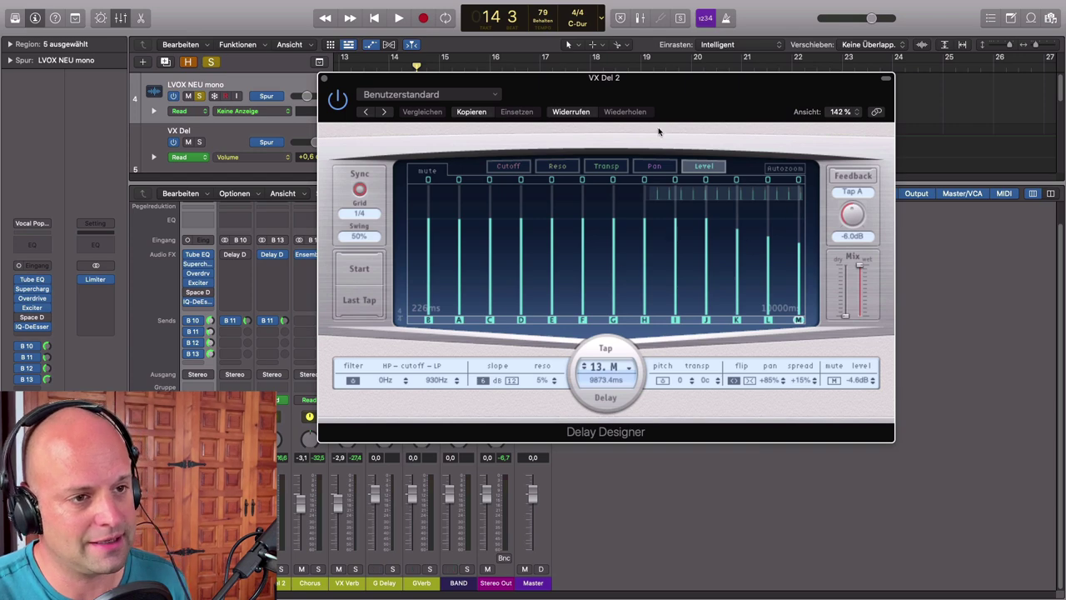
drag(627, 94, 636, 110)
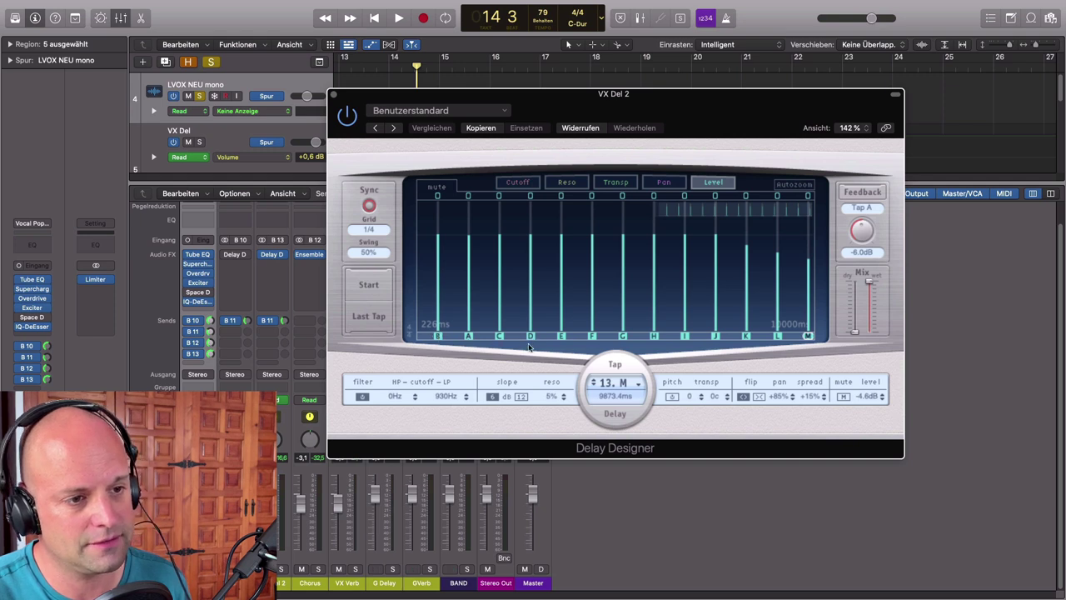
Examine the Delay Designer taps' cutoff, transposition, pan and level settings, checking the pitch shifts of taps B and A.
click(518, 183)
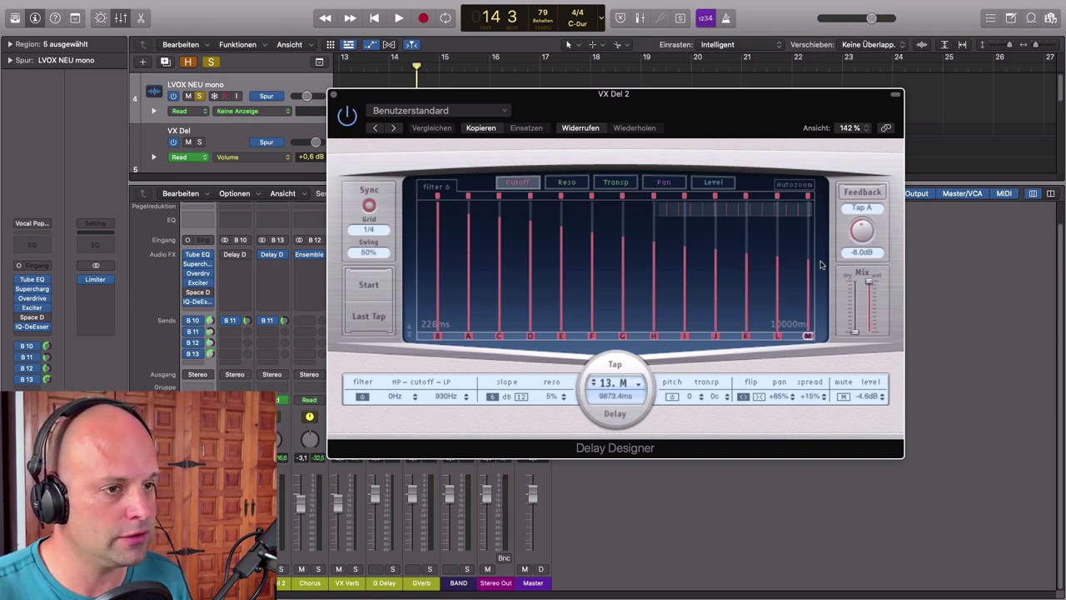
click(614, 183)
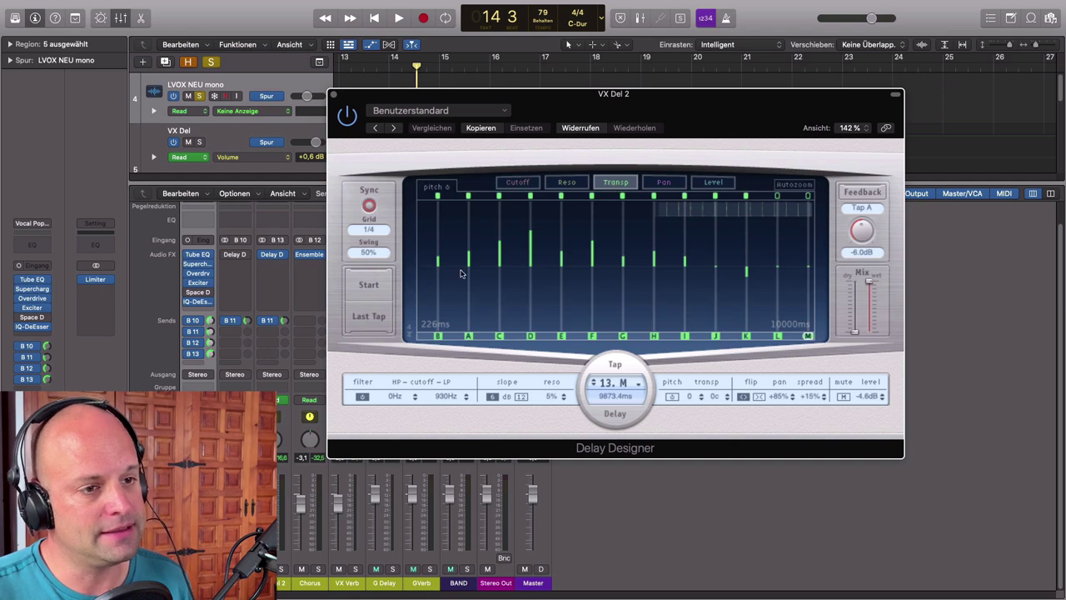
click(437, 260)
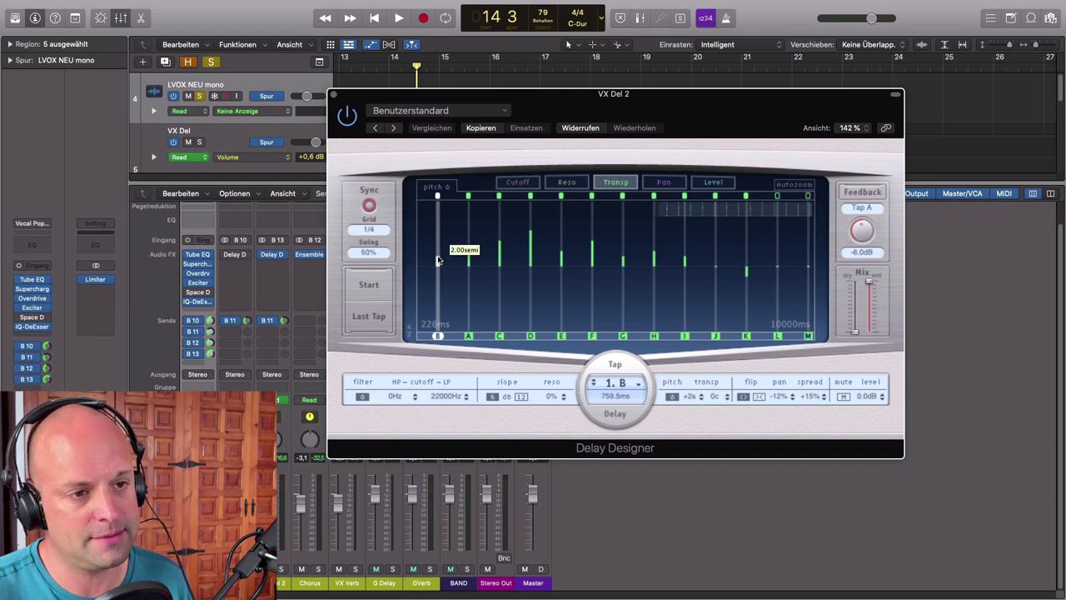
click(468, 256)
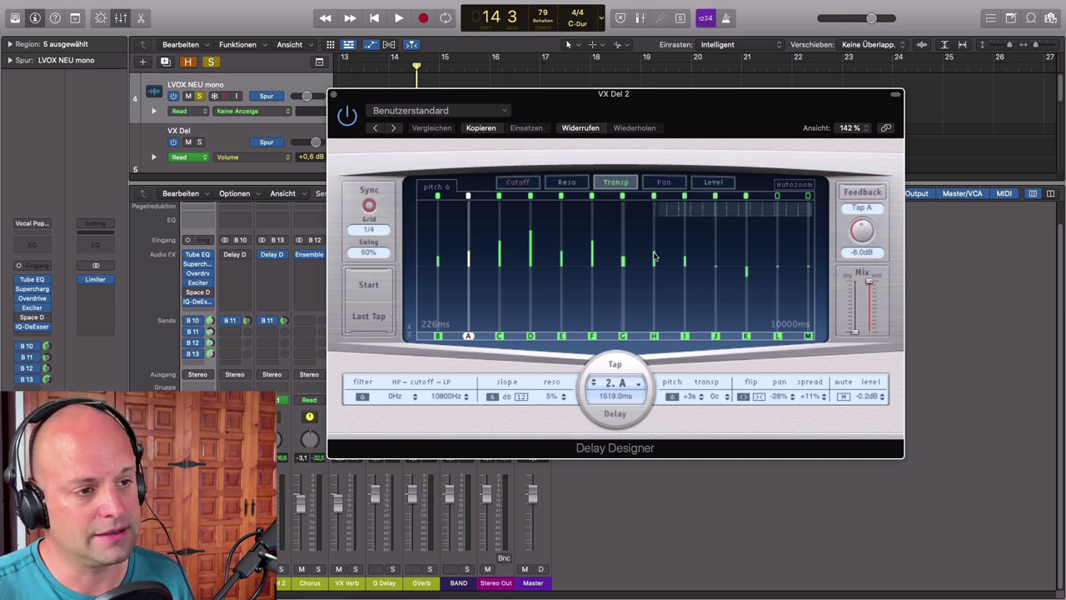
click(667, 184)
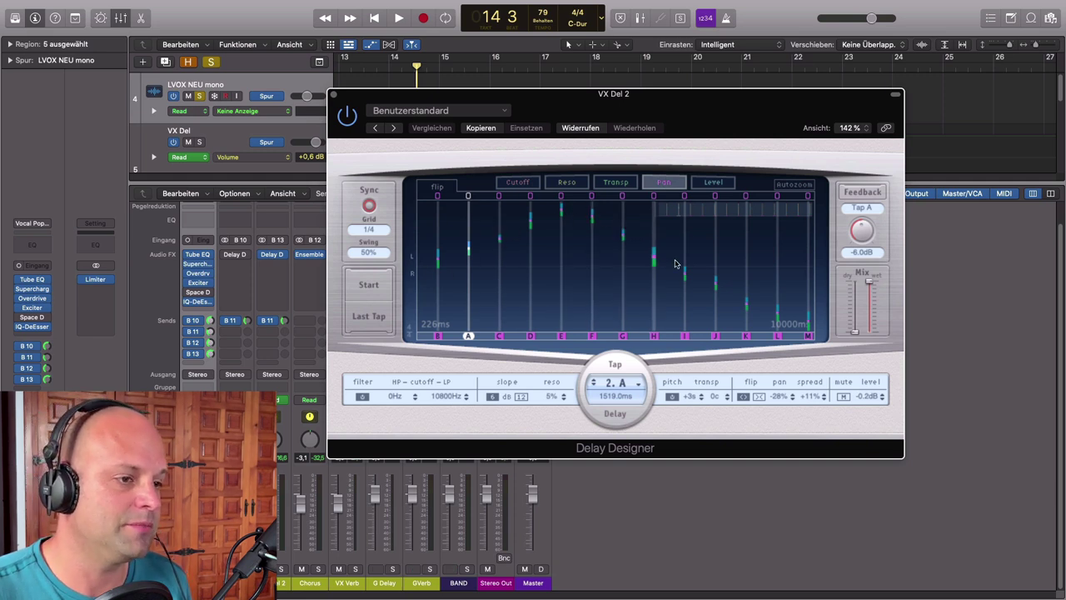
click(716, 183)
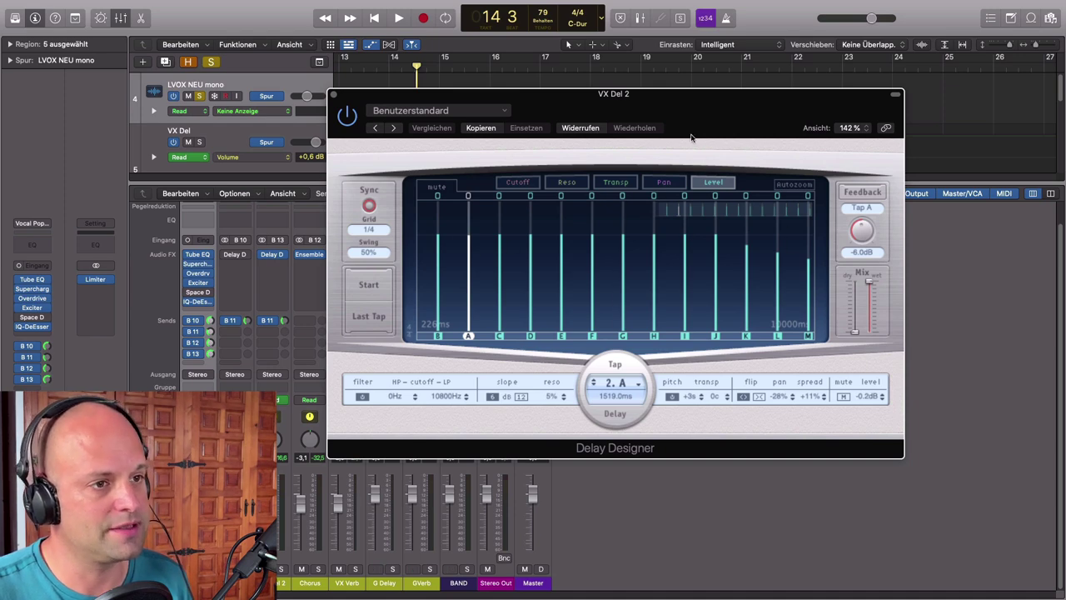
Play the last vocal region from bar 10 while viewing the taps' cutoff and transposition, closing Delay Designer before stopping playback.
drag(675, 114, 782, 154)
scroll(442, 67, left, 5)
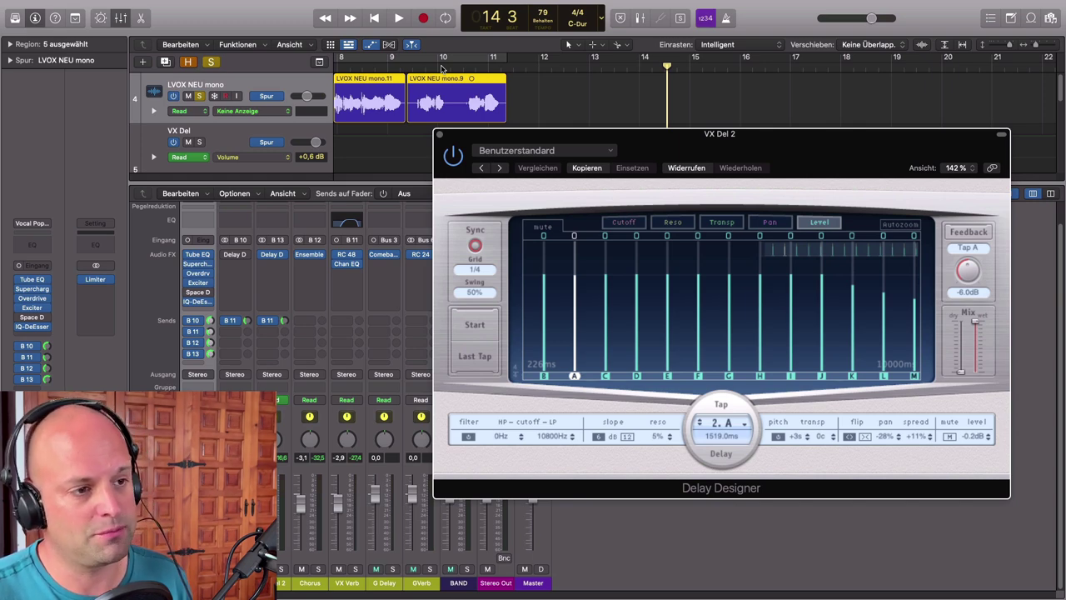
click(440, 66)
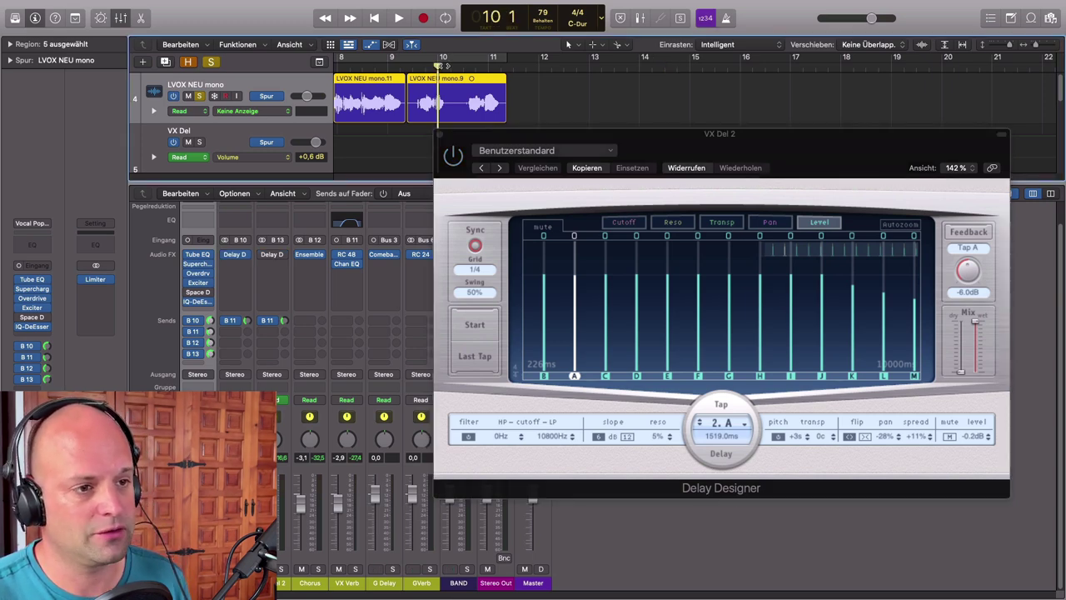
key(space)
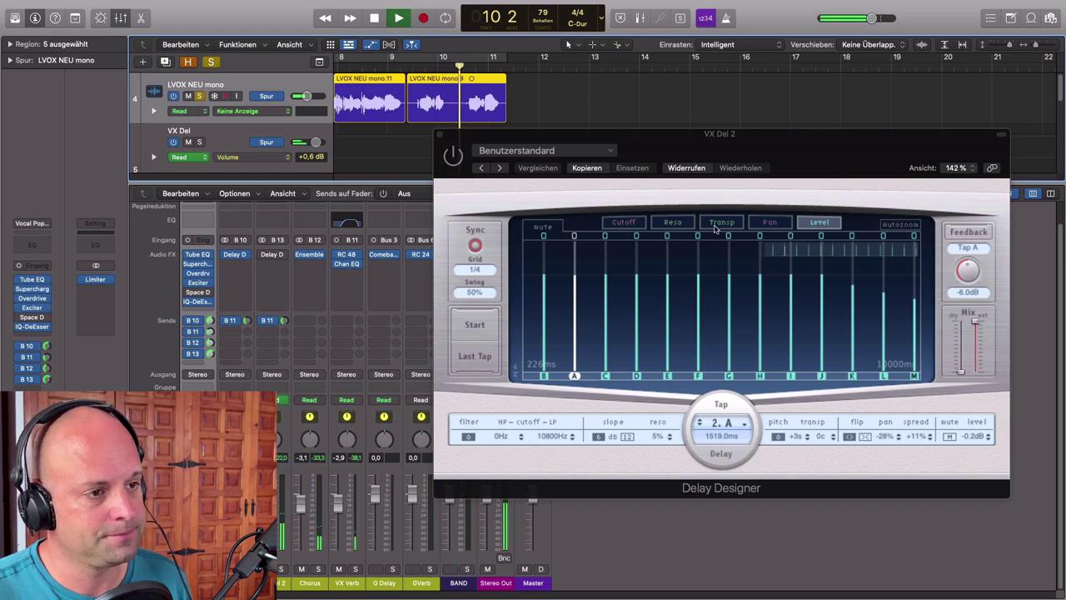
click(626, 225)
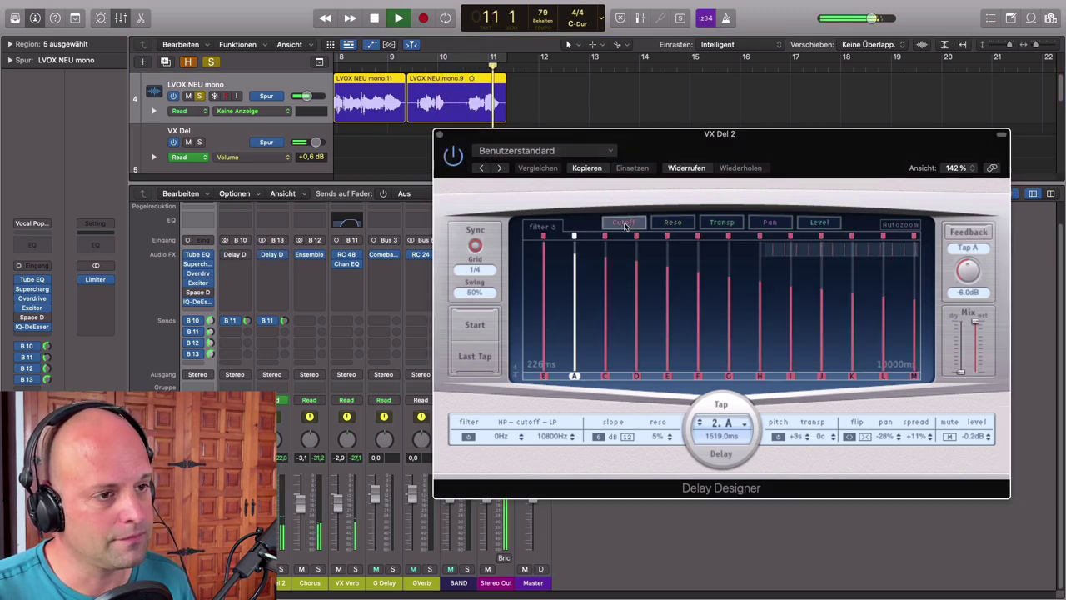
click(737, 225)
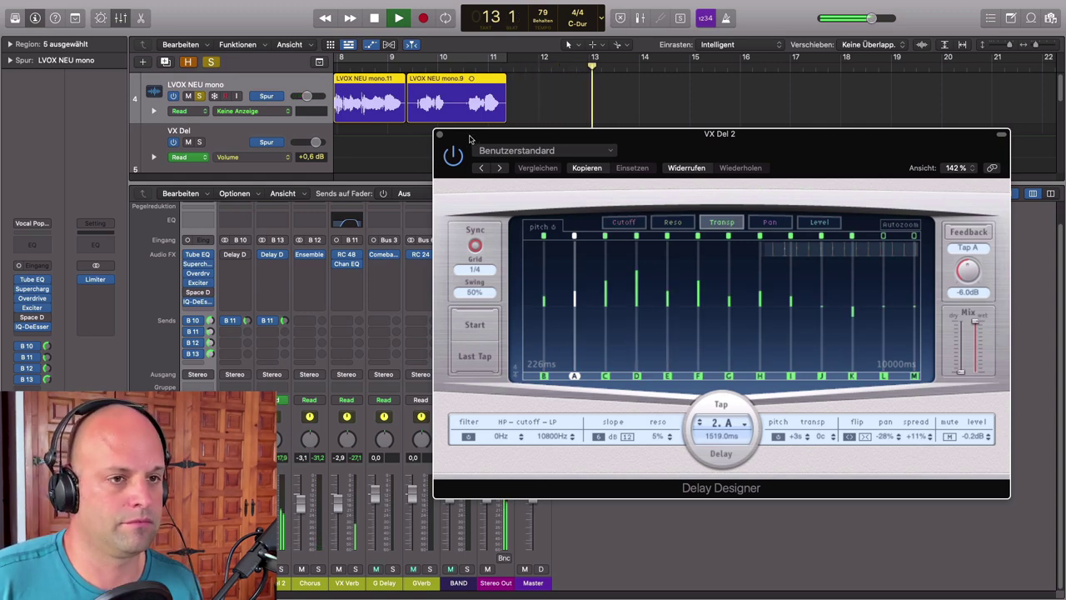
click(440, 135)
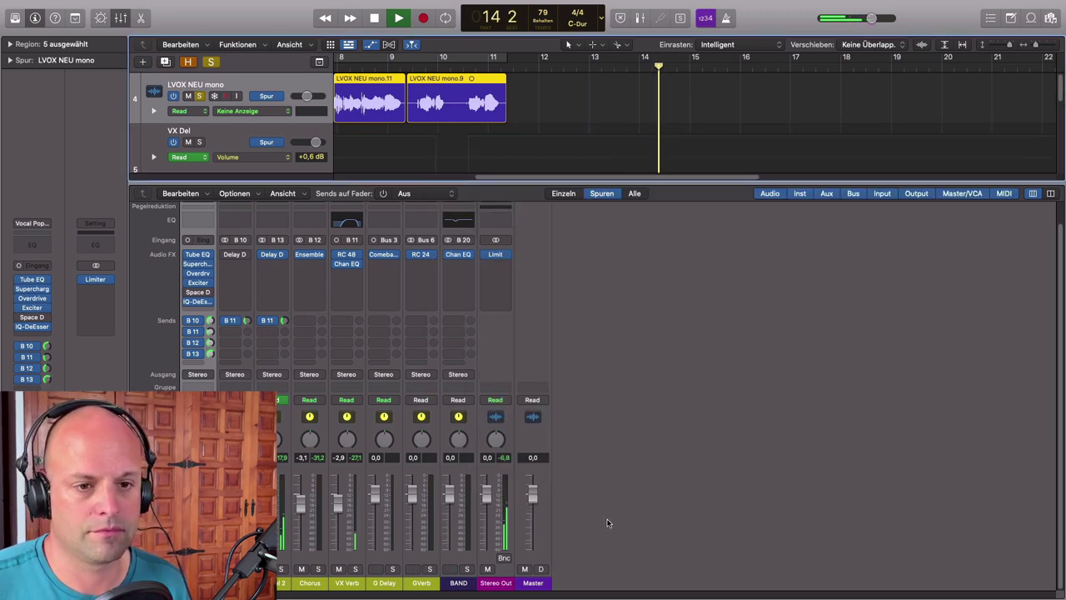
key(space)
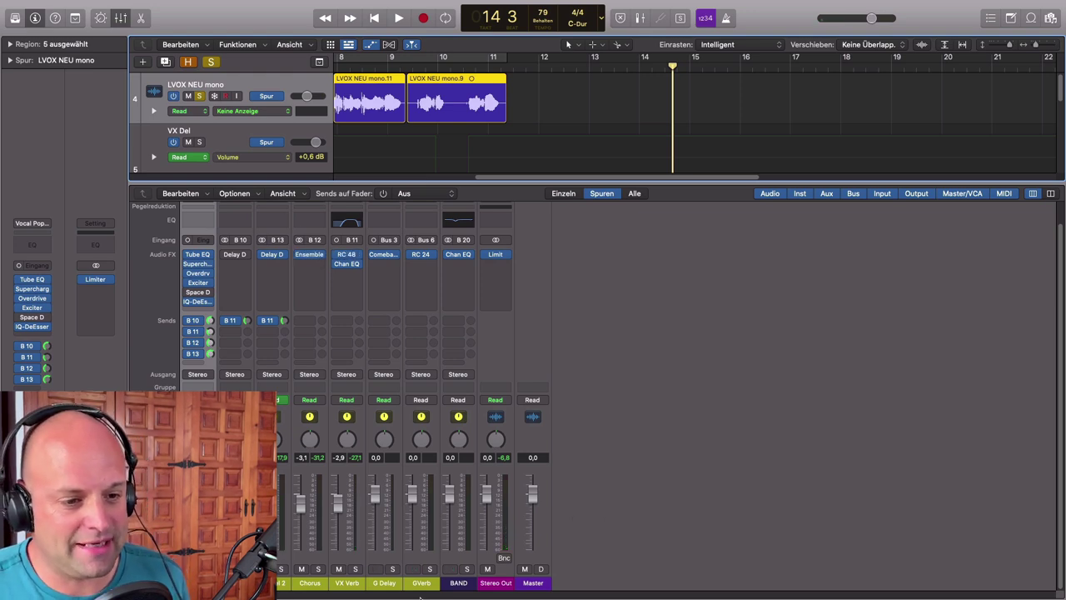
Open the BAND channel's Channel EQ, examine its curve and close it again.
click(422, 585)
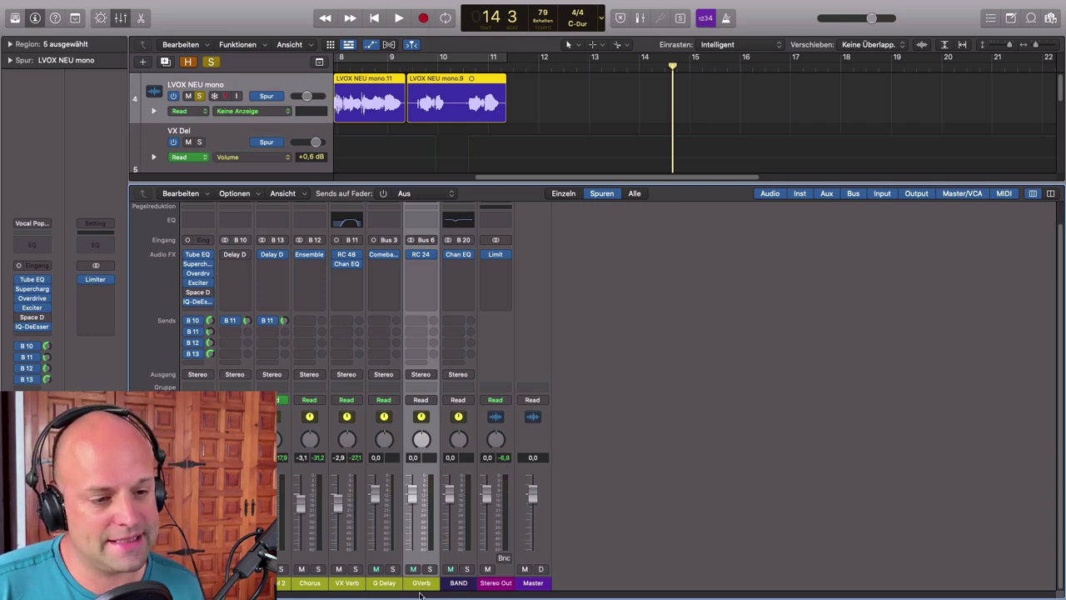
click(461, 584)
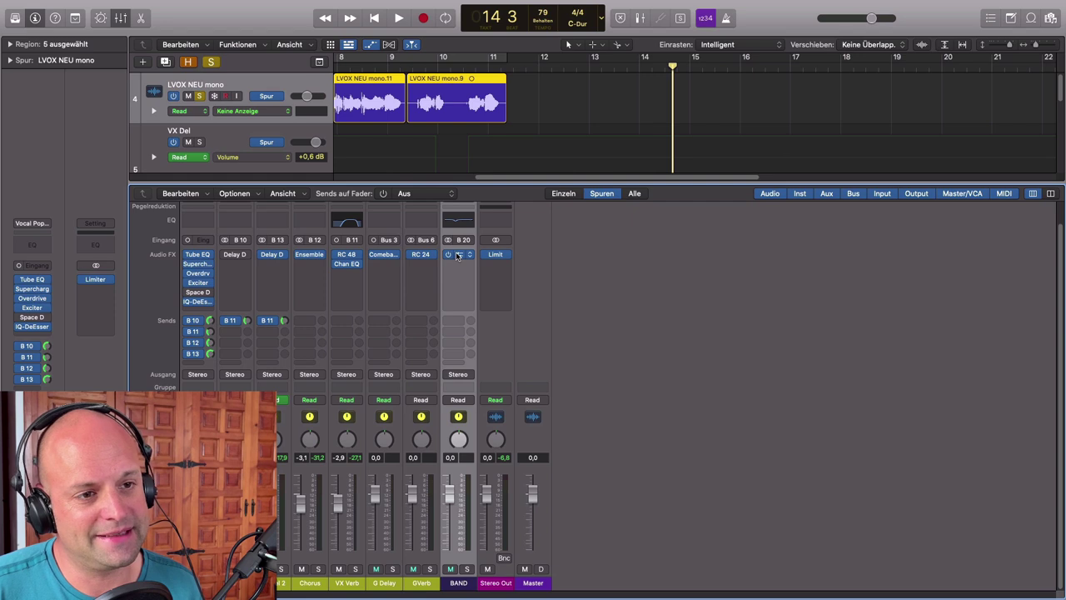
click(458, 255)
drag(535, 159, 577, 156)
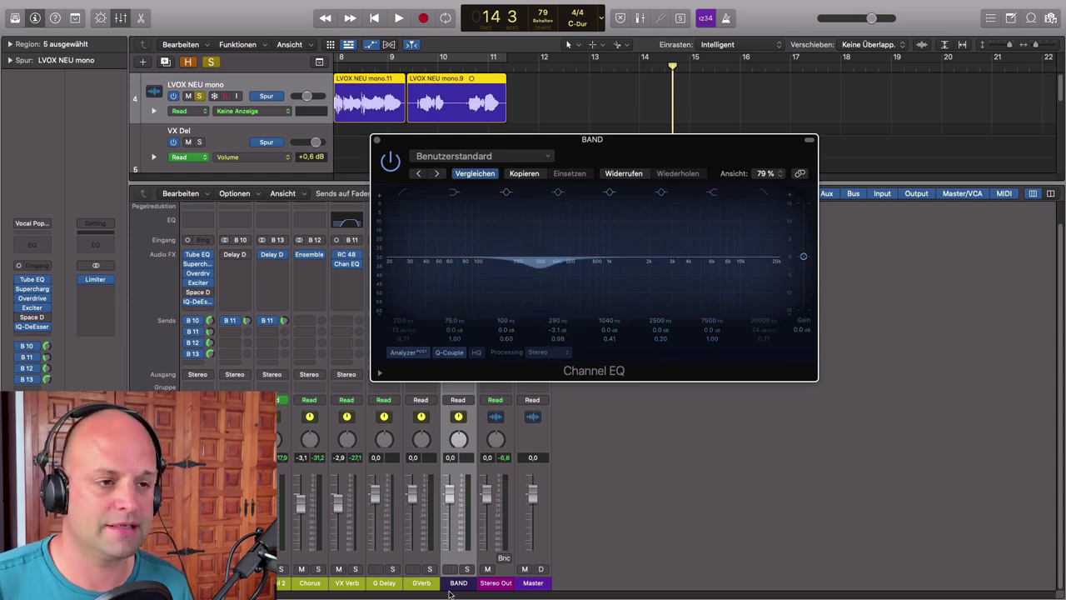
click(377, 139)
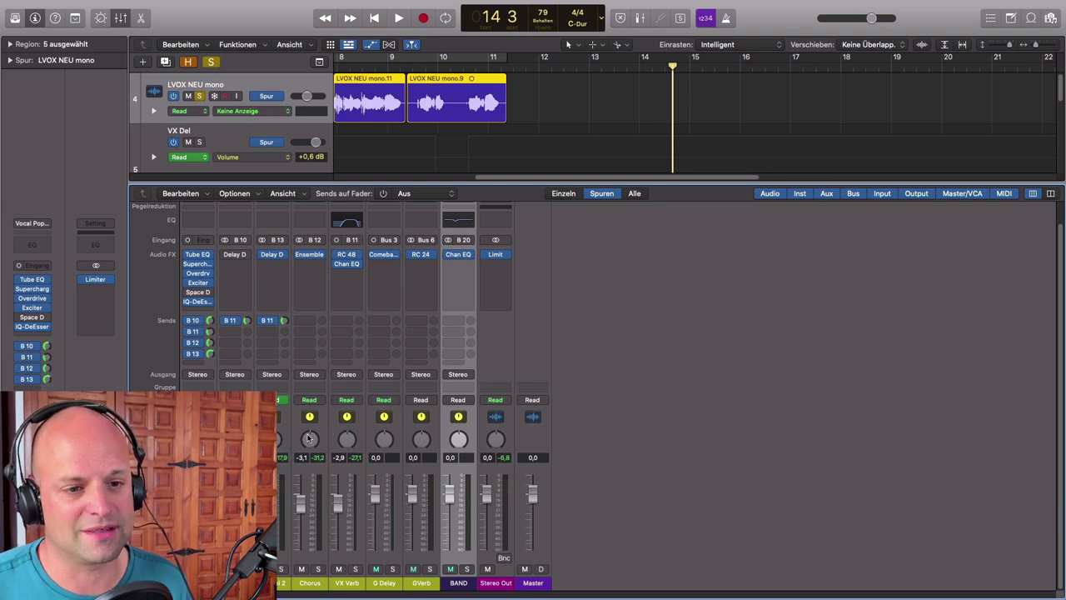
Turn off the lead vocal's solo and place the playhead at bar 2, where its first region starts.
click(207, 569)
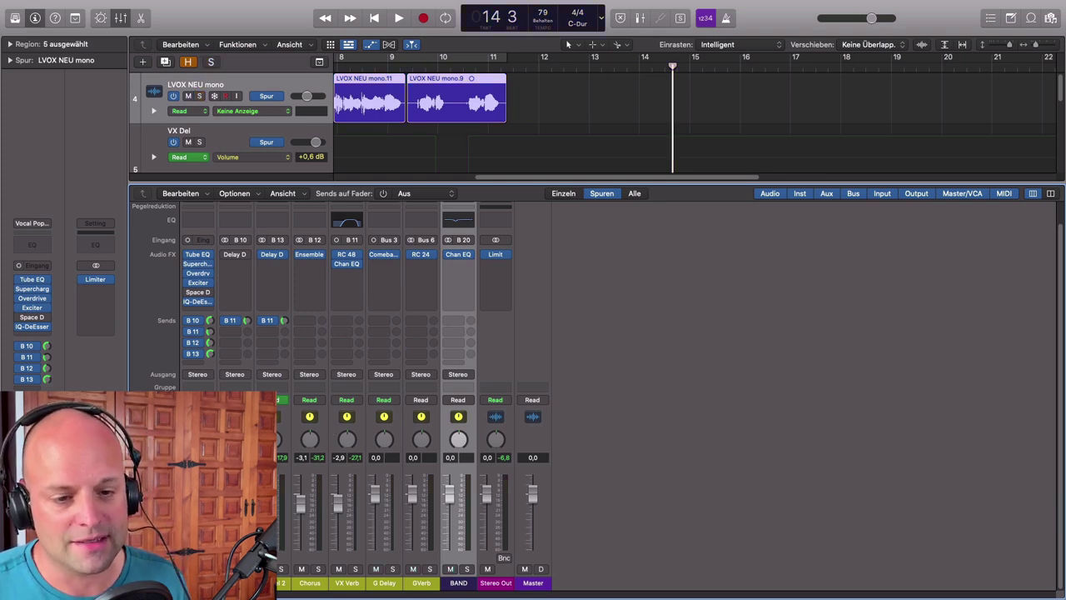
scroll(692, 117, left, 10)
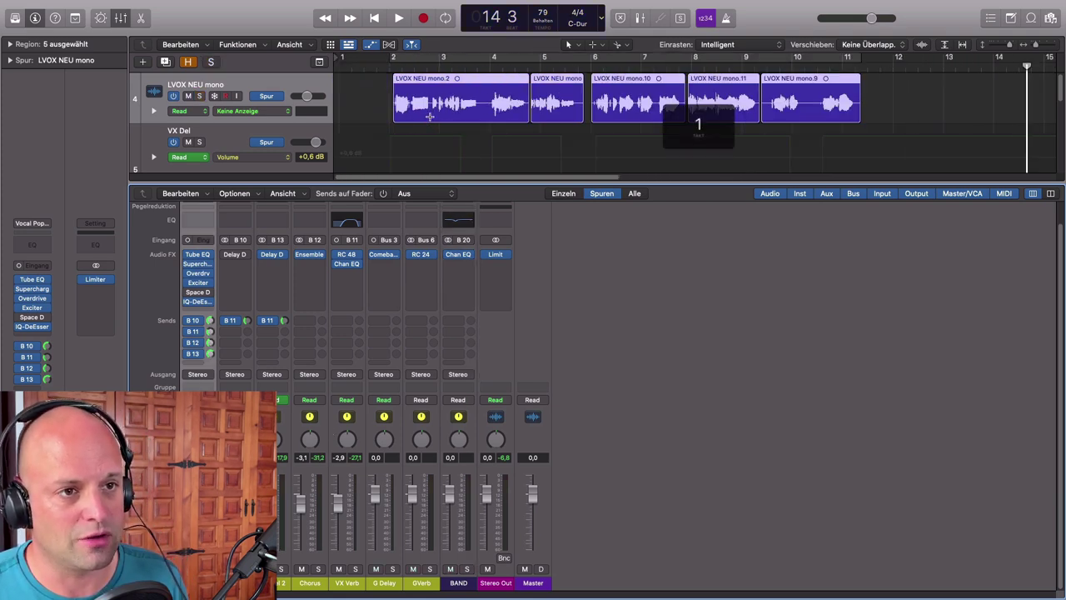
click(394, 67)
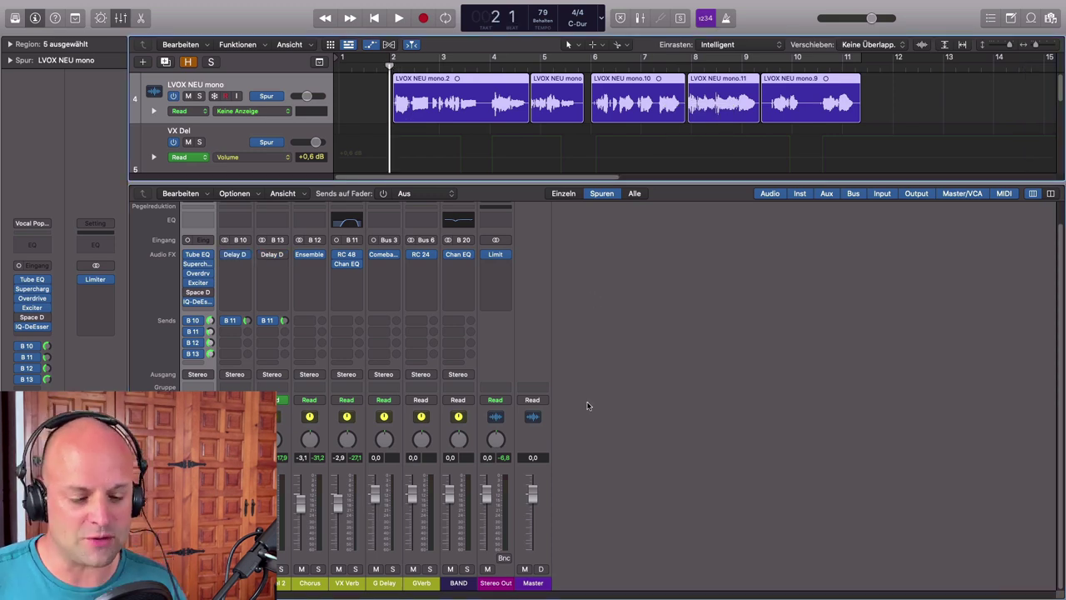